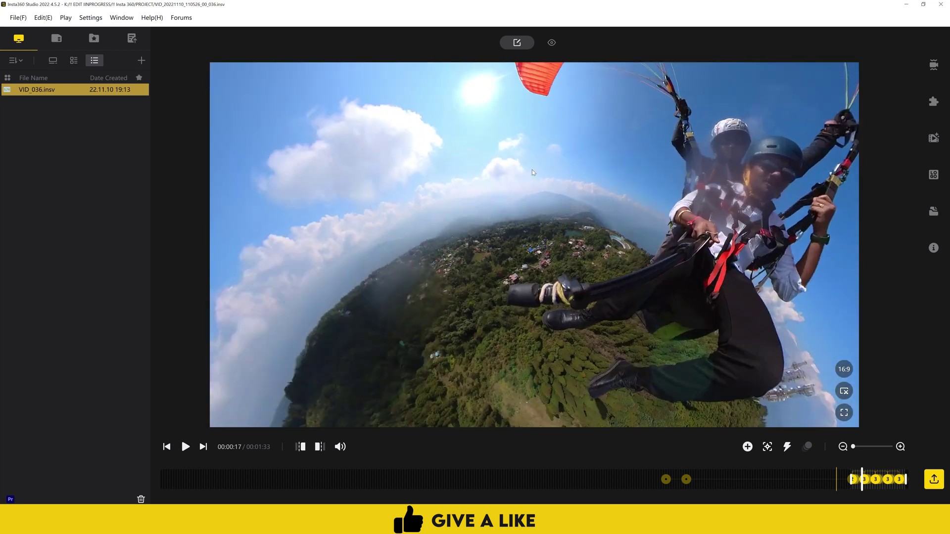
Step: Swing the 360 preview around the paraglider footage in Insta360 Studio
drag(533, 172, 305, 303)
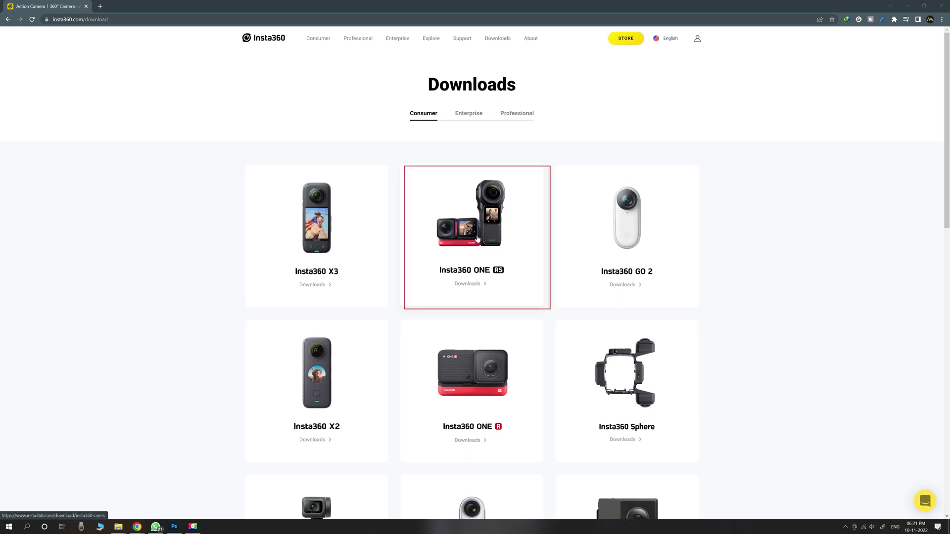
Step: Open the Insta360 ONE R downloads and scroll to the Insta360 STUDIO 2022 section
click(491, 347)
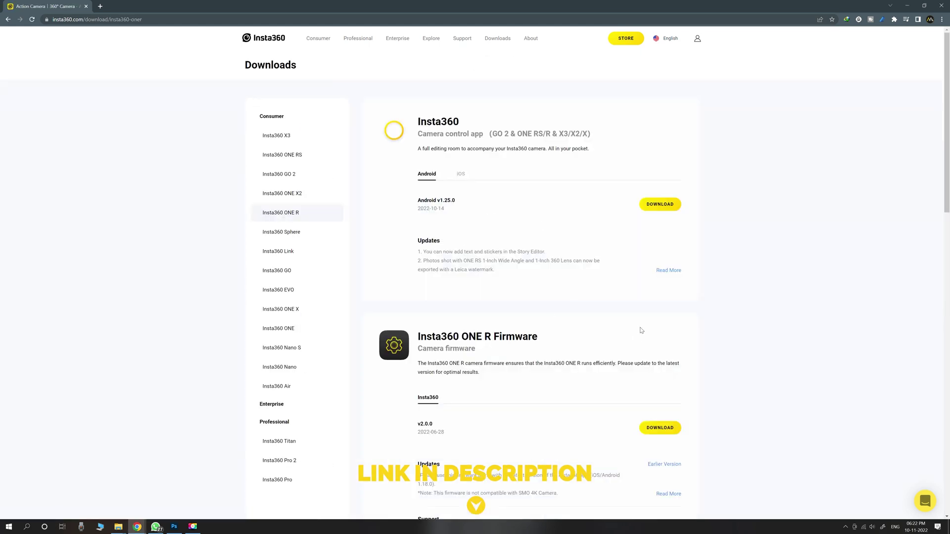
scroll(640, 330, down, 6)
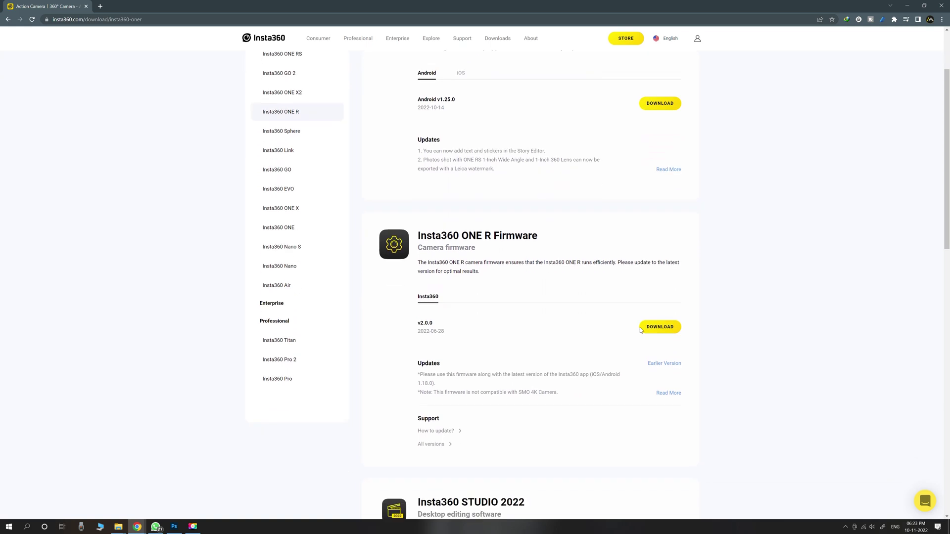
scroll(480, 326, down, 2)
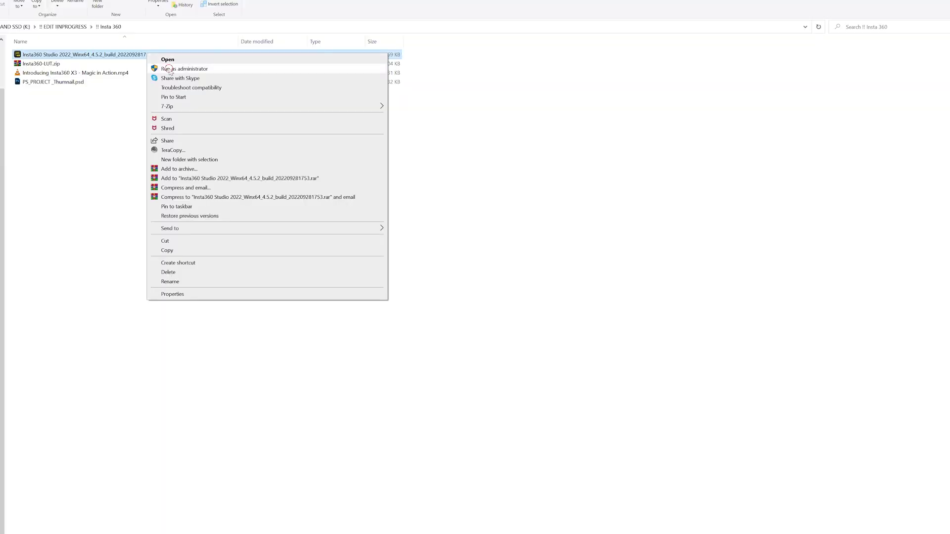
Step: Install Insta360 Studio 2022 v4.5.2 with the Adobe Premiere plug-ins and the default Start Menu folder
click(173, 70)
click(461, 288)
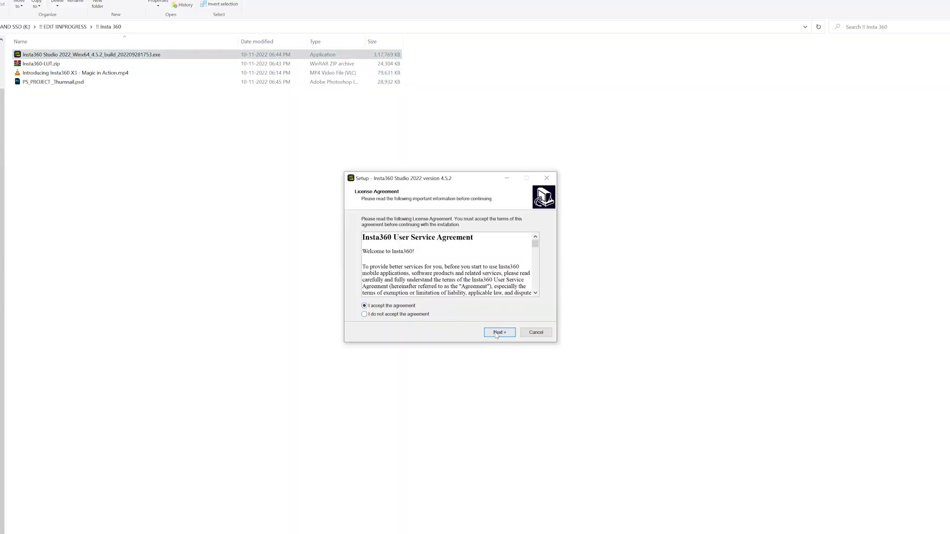
click(497, 334)
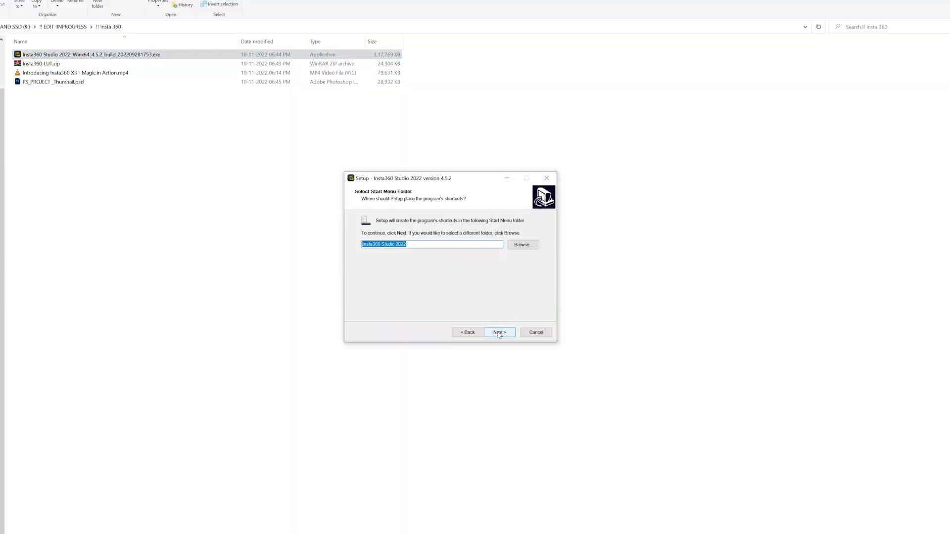
click(499, 334)
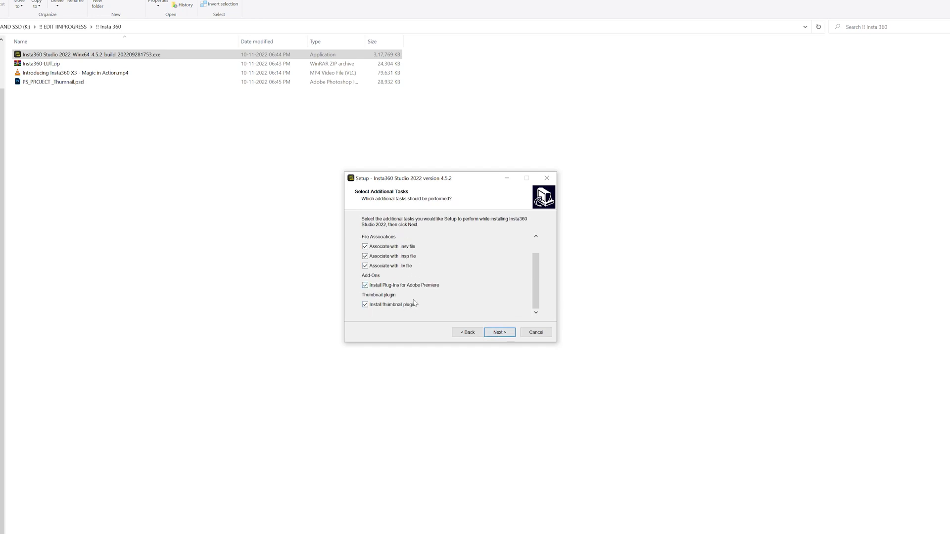
click(500, 333)
click(499, 332)
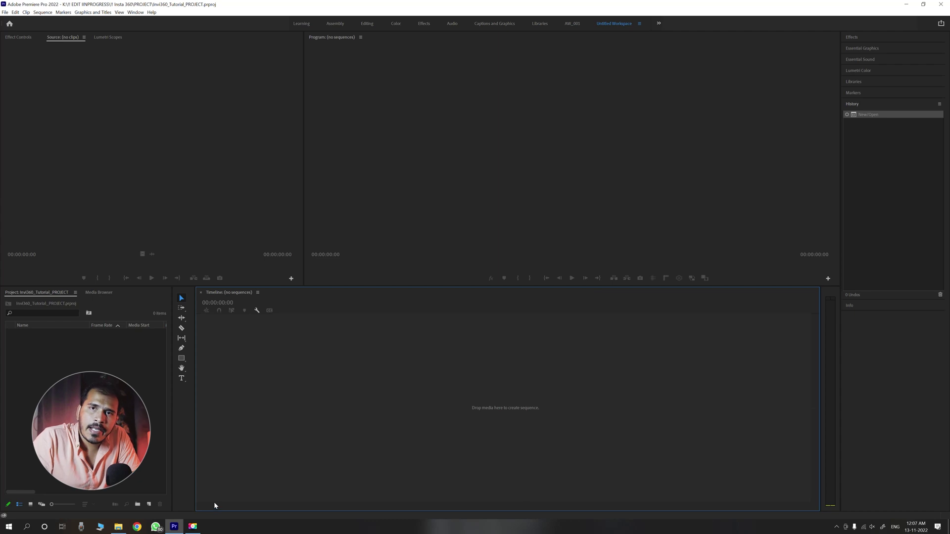
Step: Import VID_20221110_110526_10_036.insv from File Explorer into the Premiere project
key(alt+Tab)
drag(727, 330, 201, 408)
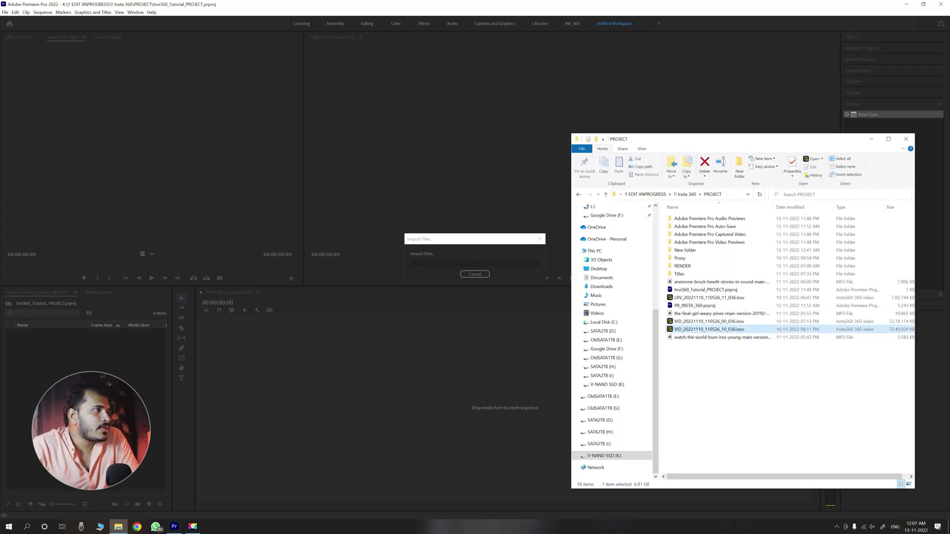
click(479, 246)
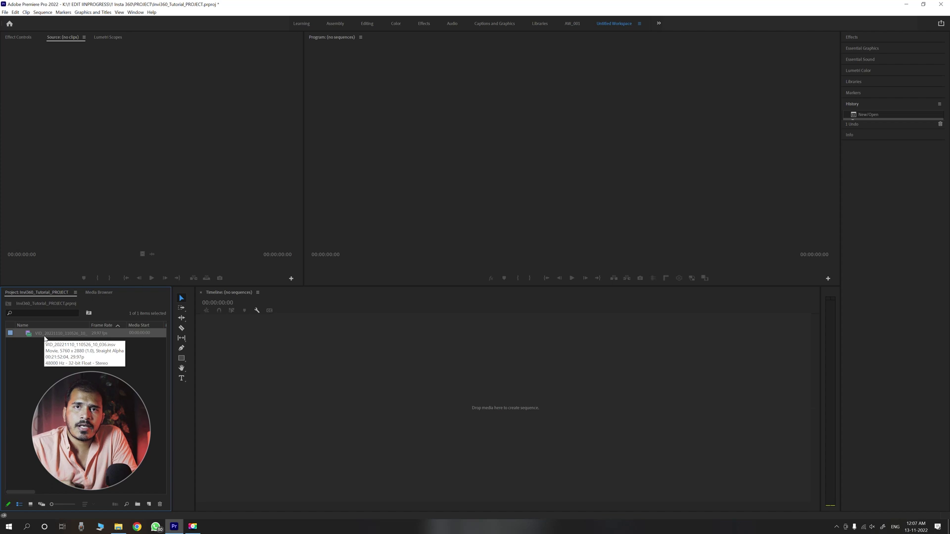
Step: Turn on FlowState Stabilization with Normal accessory in the clip's Insta360 Source Settings
right_click(48, 333)
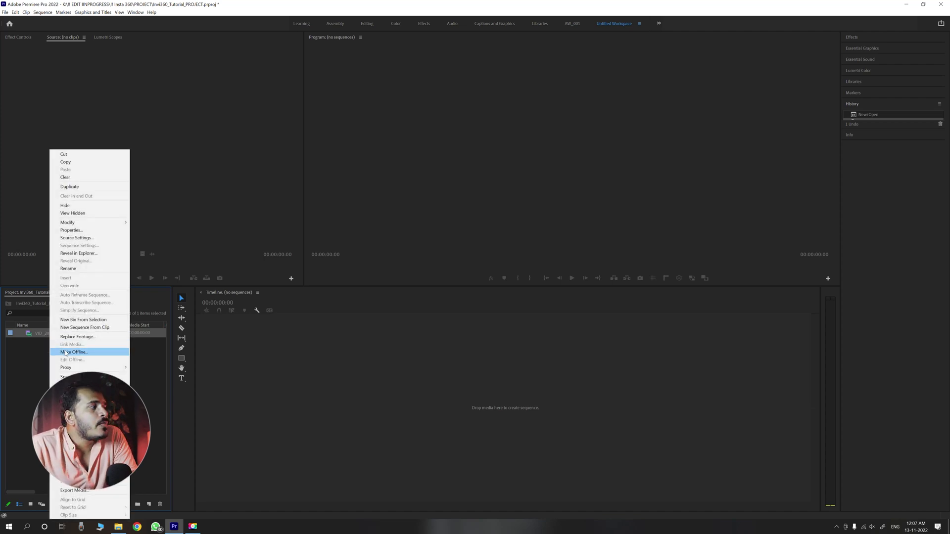
click(75, 238)
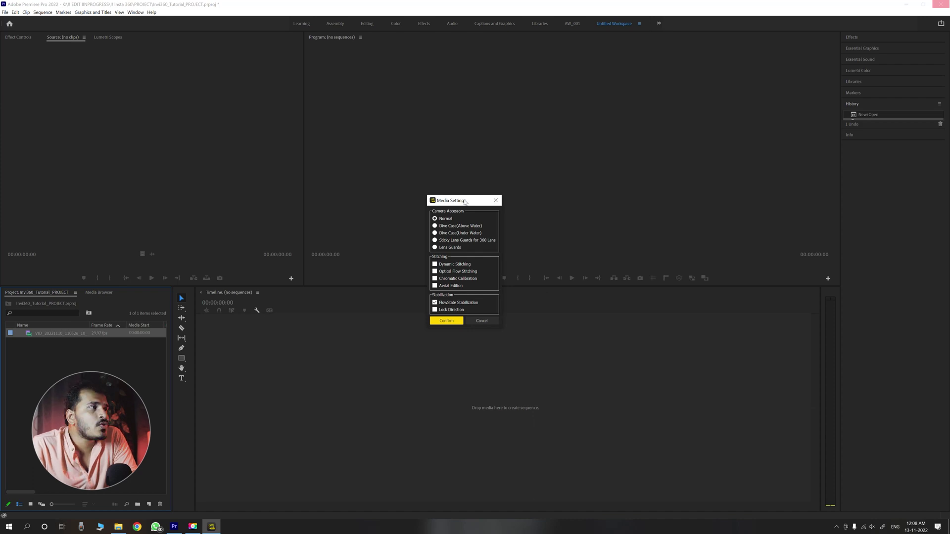
drag(465, 201, 458, 204)
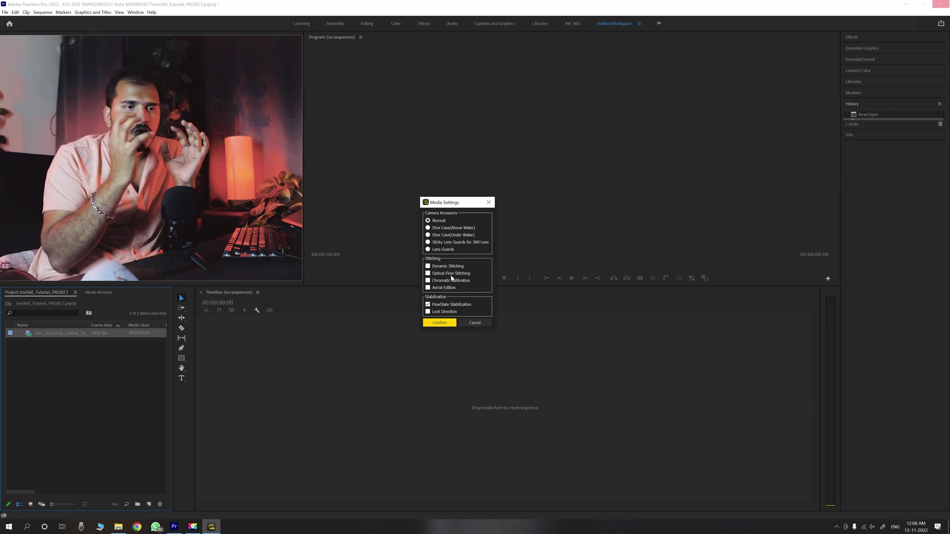
key(Return)
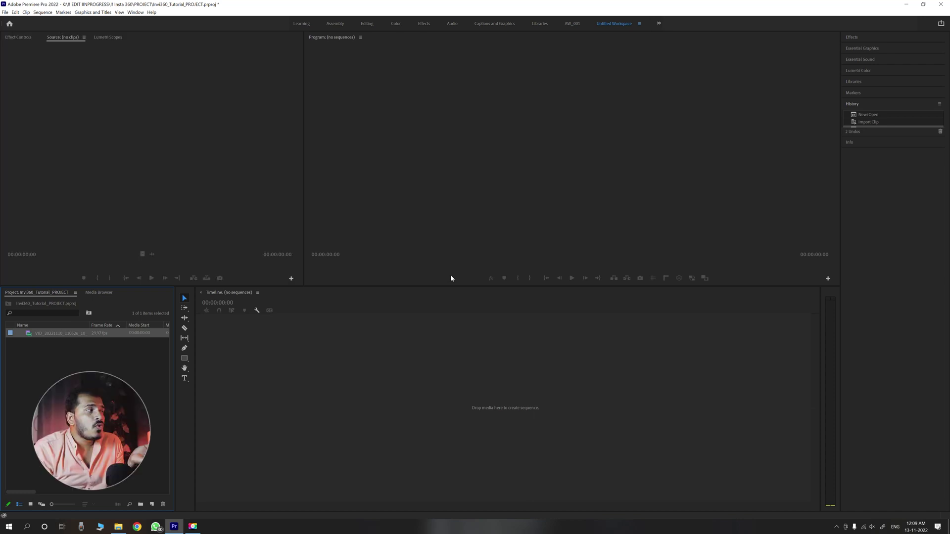
Step: Review the clip's Source Settings again and confirm Normal accessory with FlowState Stabilization
right_click(72, 333)
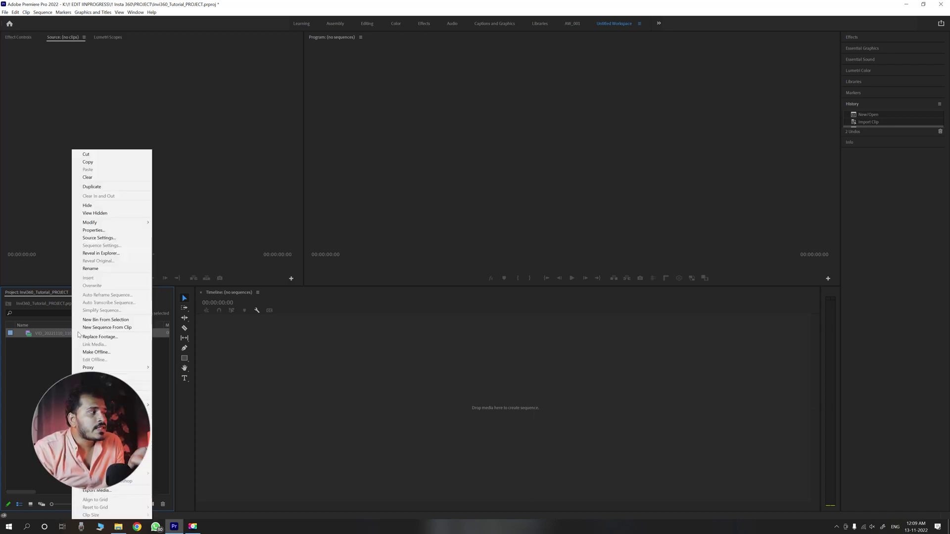
click(98, 238)
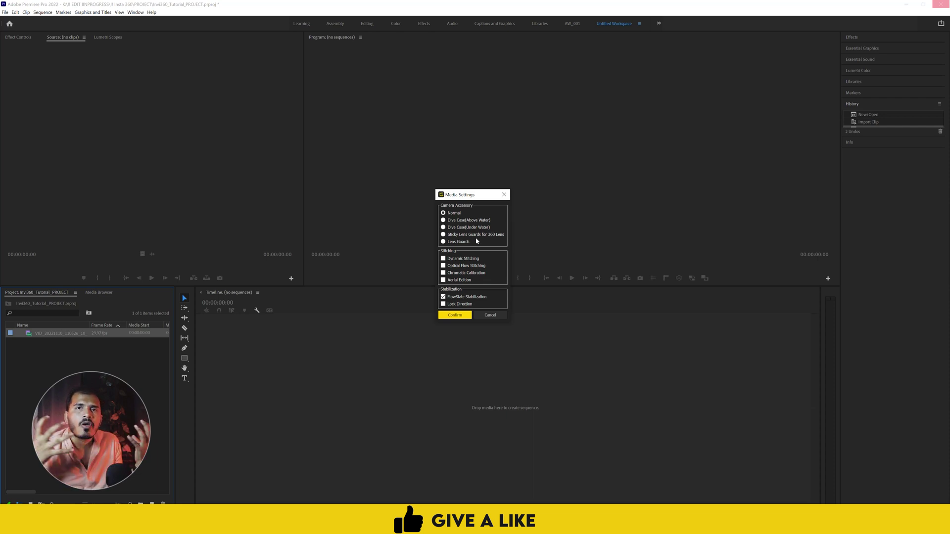
key(Return)
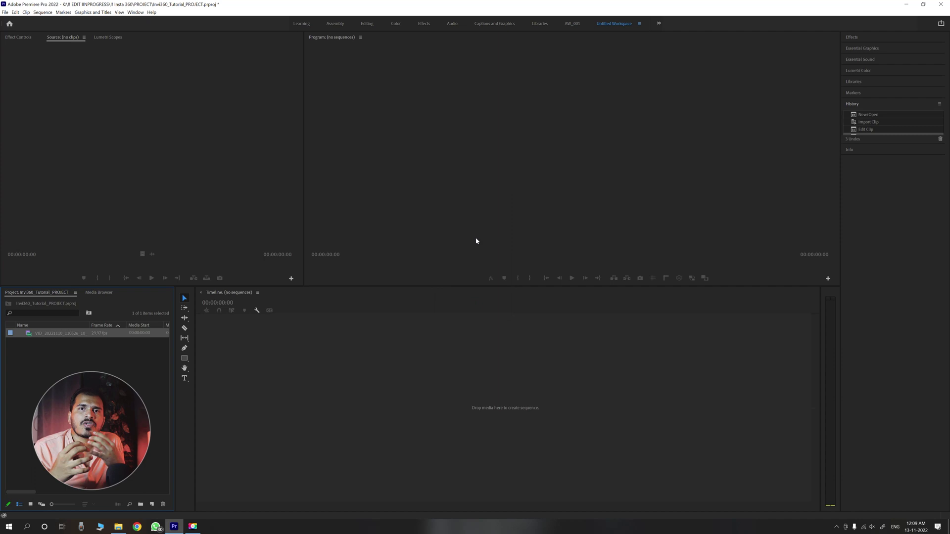
Step: Adjust the Stabilization options in the clip's Source Settings and confirm them
right_click(42, 337)
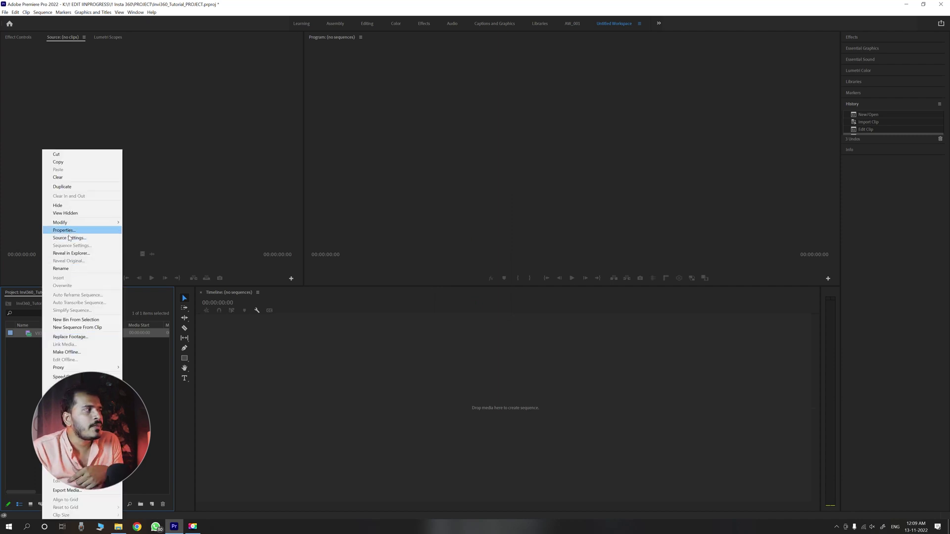
click(69, 238)
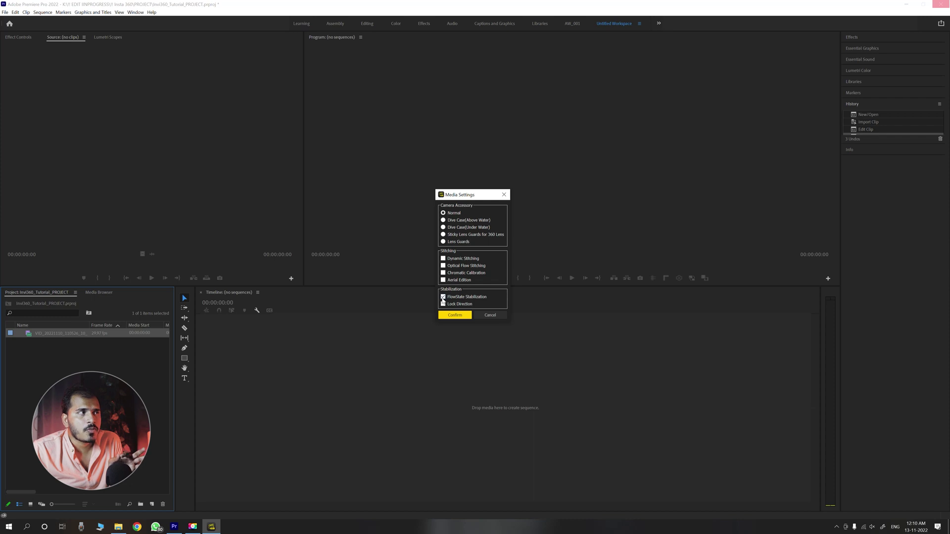
click(455, 315)
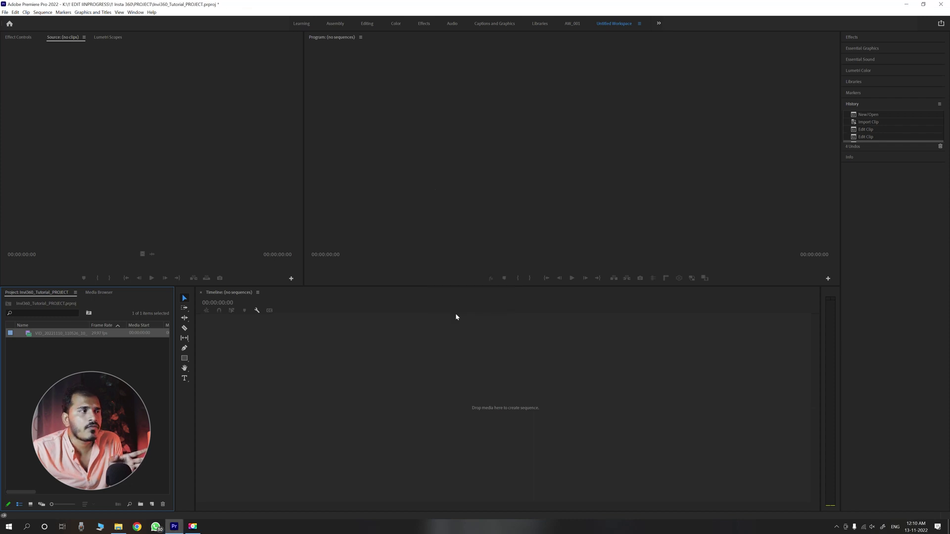
Step: Interpret the 360 clip's footage with an assumed frame rate of 24 fps
right_click(57, 333)
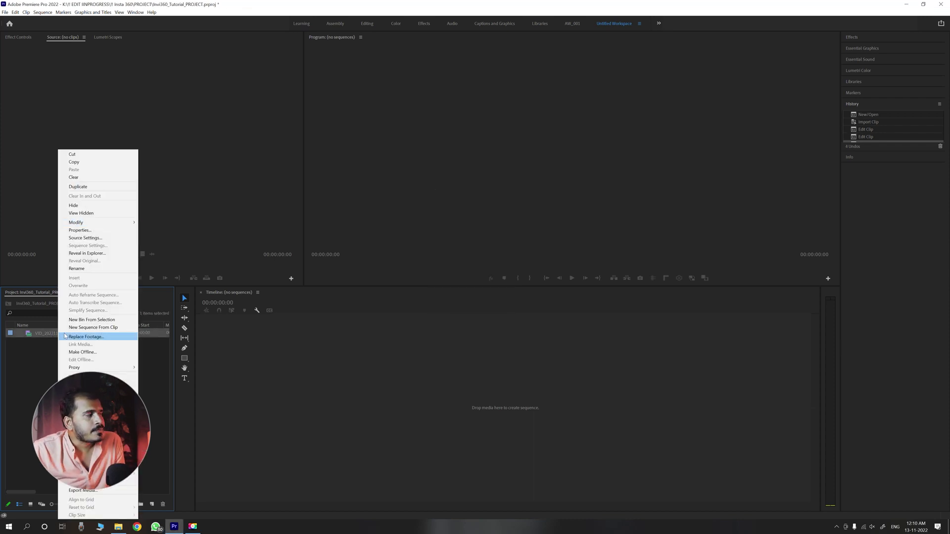
mouse_move(101, 223)
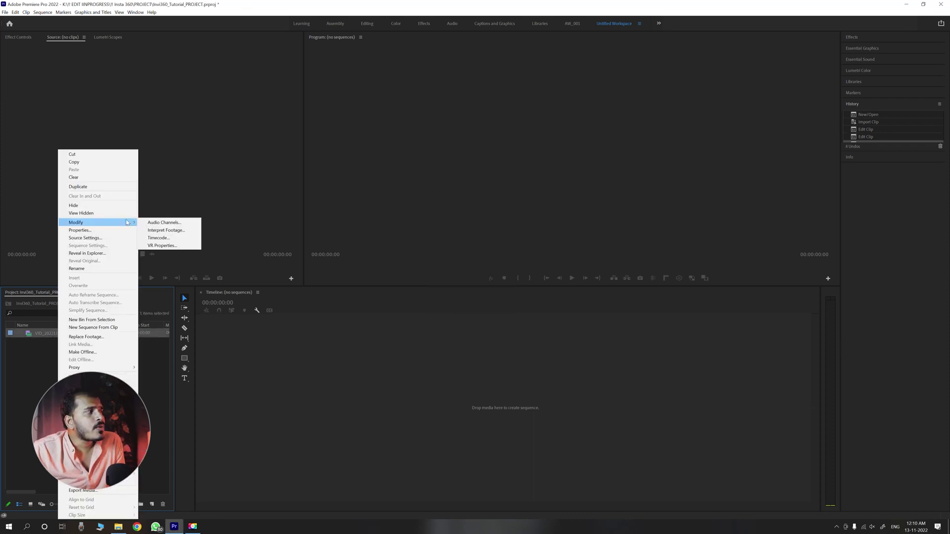
click(171, 231)
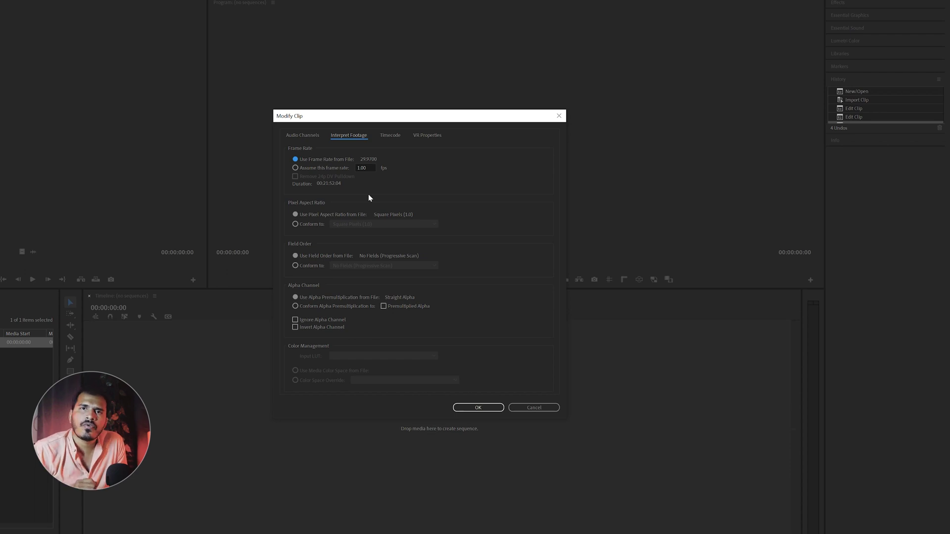
click(367, 168)
text(24)
key(Tab)
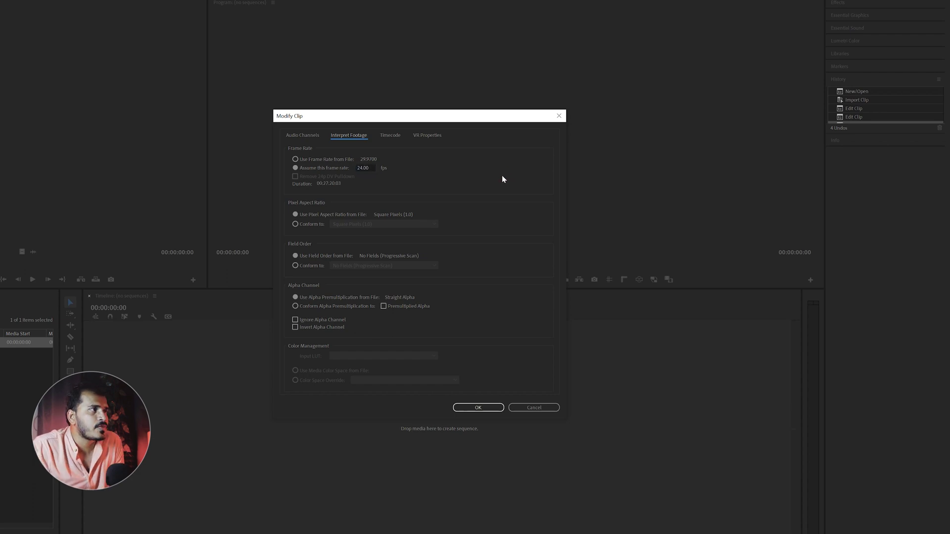
click(469, 408)
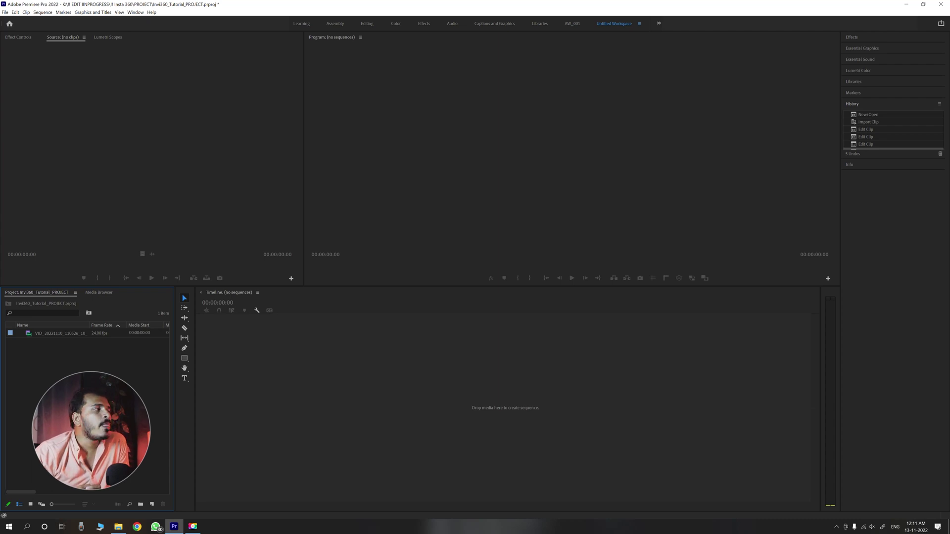
Step: Create a sequence named 360 from the Digital SLR > 1080p > DSLR 1080p24 preset
key(ctrl+n)
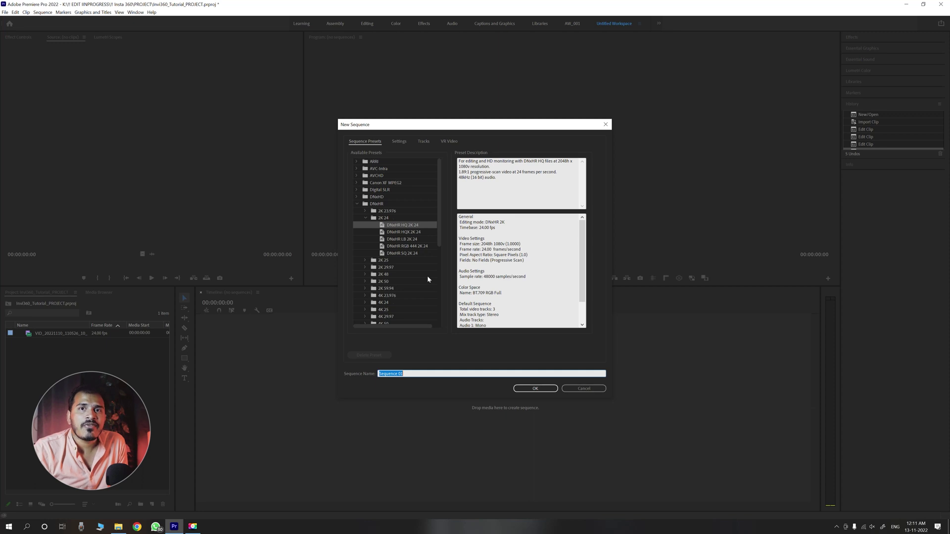
click(357, 190)
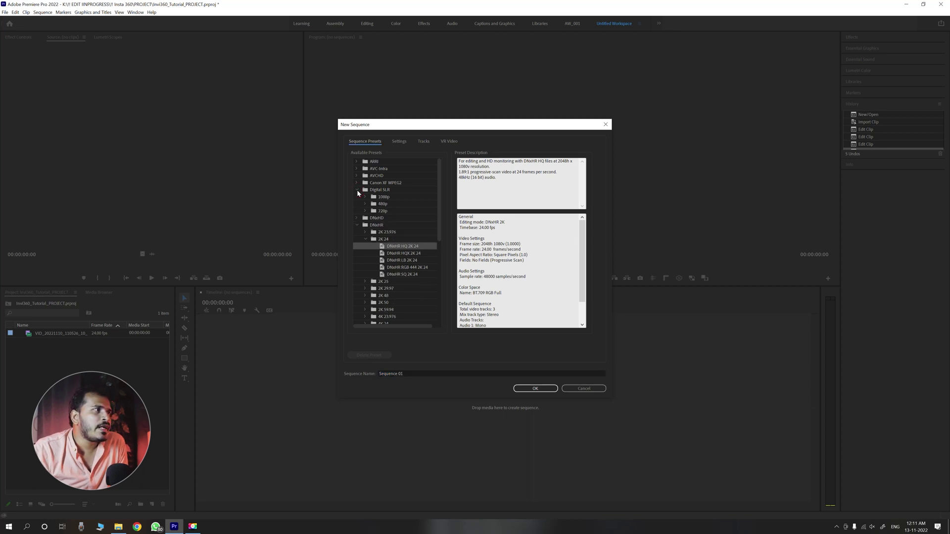
click(366, 197)
click(403, 204)
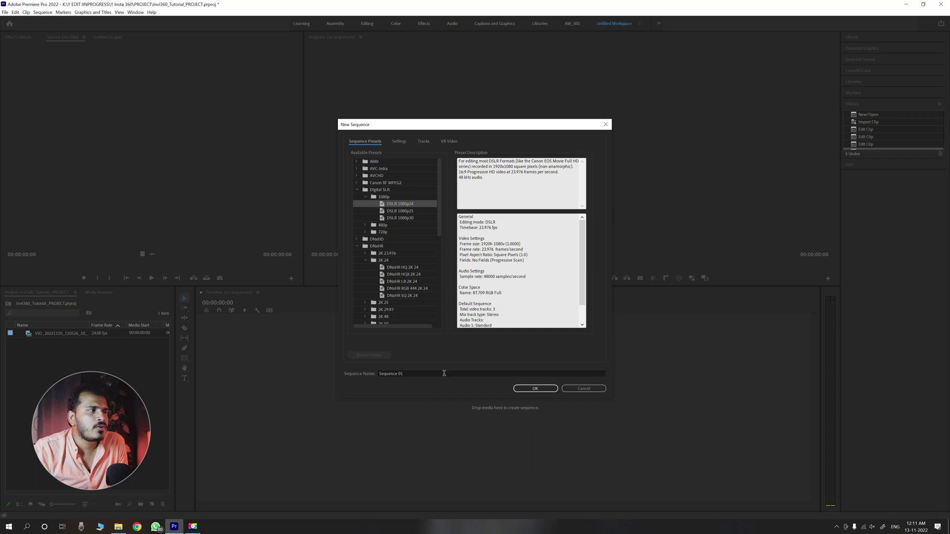
drag(444, 373, 347, 375)
text(360)
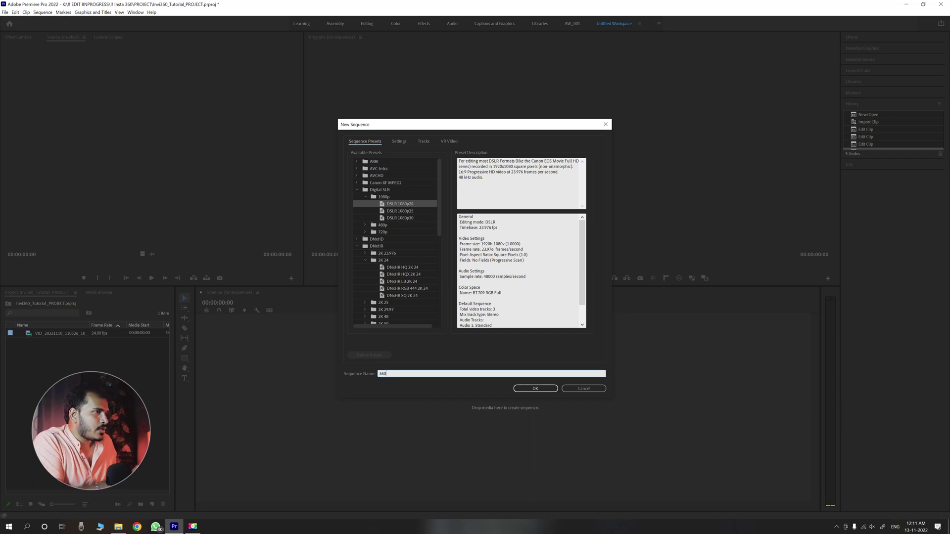
click(547, 389)
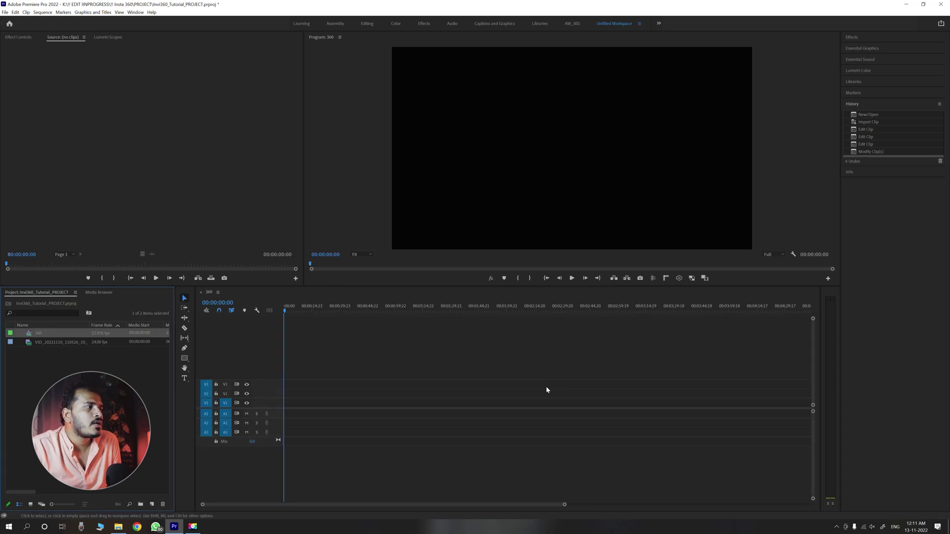
Step: Add the paragliding clip to the 360 sequence keeping existing settings, then scrub to about 40 seconds
drag(26, 342, 312, 409)
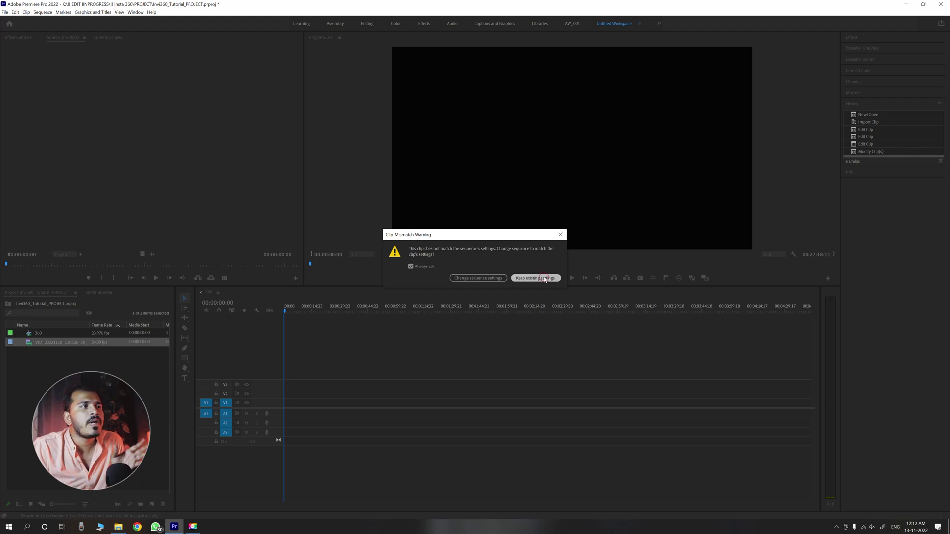
click(545, 278)
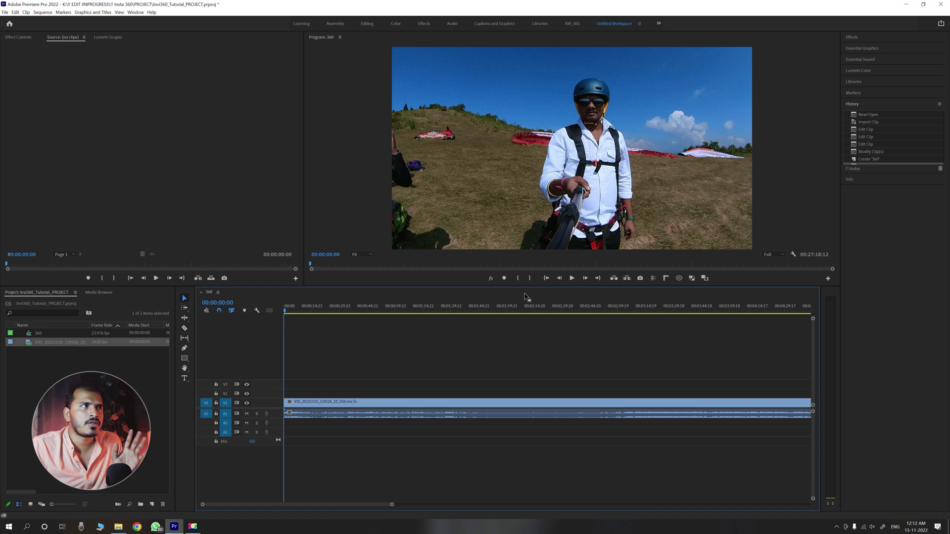
click(430, 306)
click(515, 307)
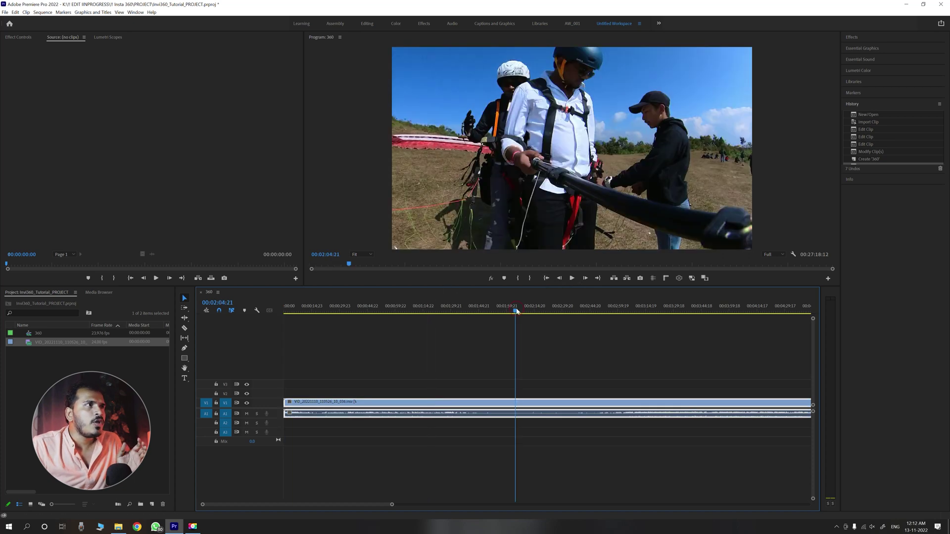
drag(515, 308, 359, 336)
Step: Scale the 360 clip to frame size and scrub through it to preview the footage
right_click(435, 405)
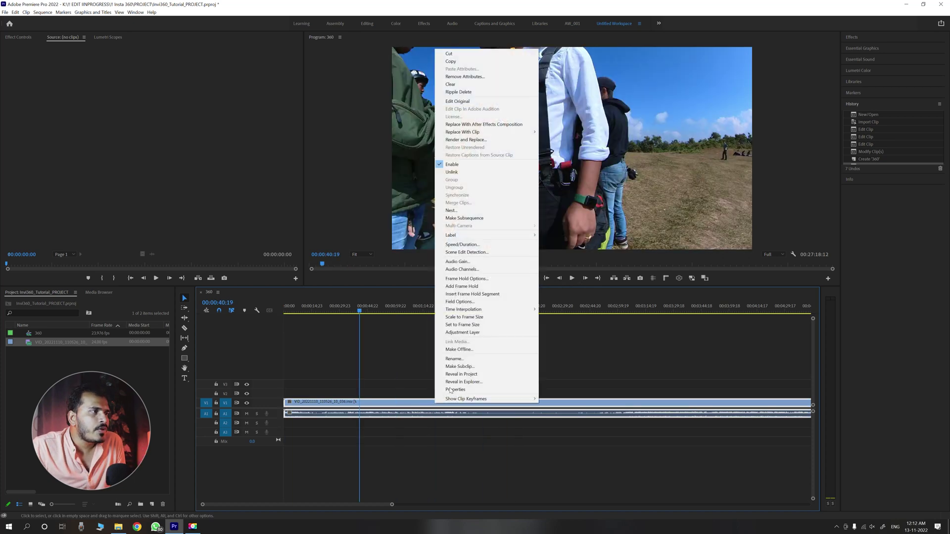
click(457, 329)
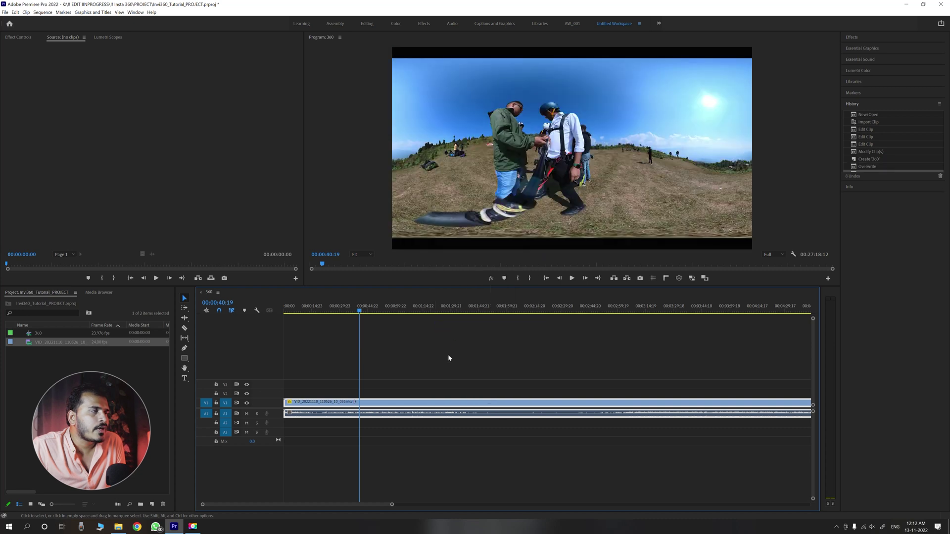
click(323, 309)
drag(322, 312, 324, 312)
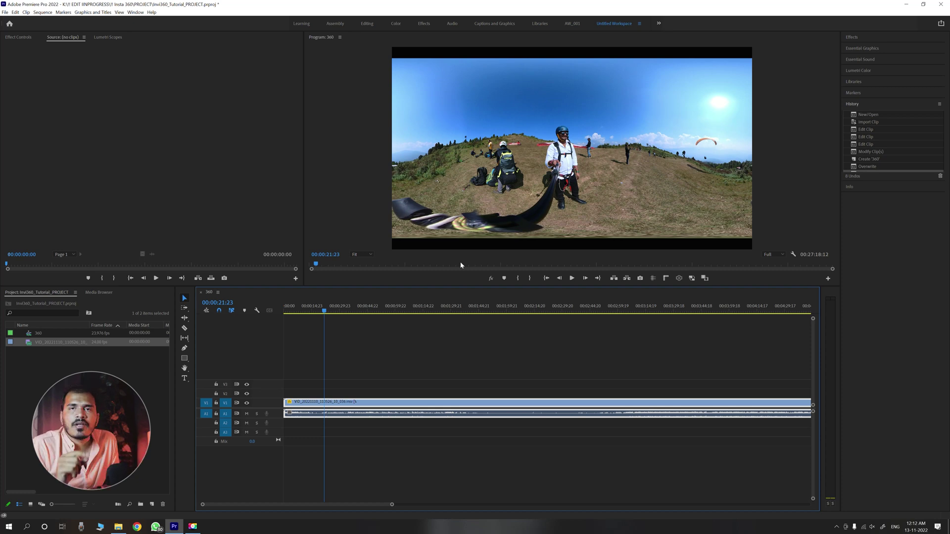
drag(324, 311, 668, 327)
Step: Cut the clip where the flight footage begins, delete the earlier part, and butt it to the sequence start
key(space)
key(space)
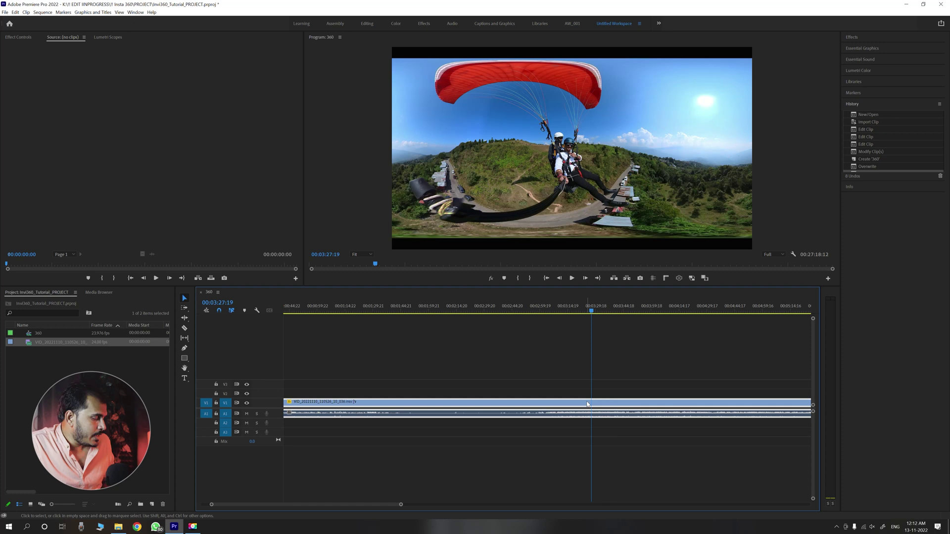
key(ctrl+k)
key(Delete)
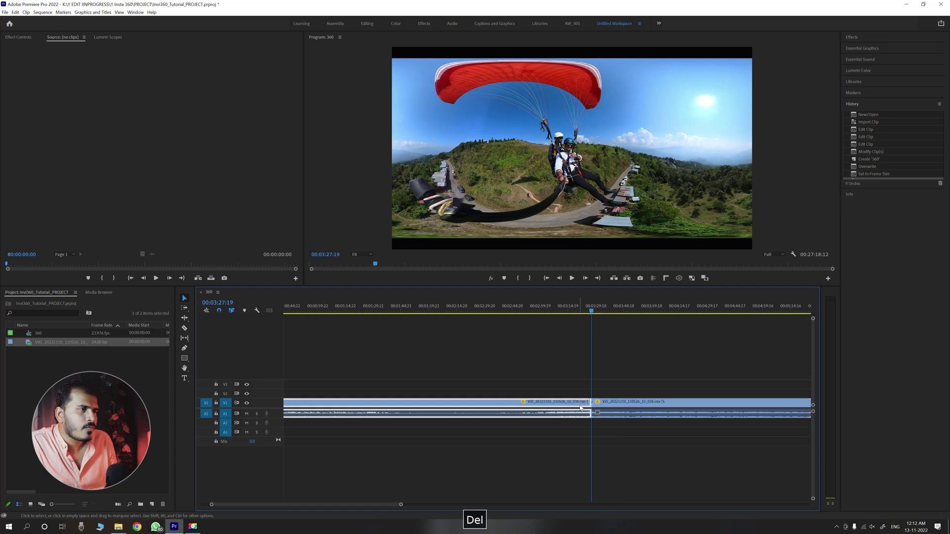
drag(600, 402, 297, 398)
key(Home)
key(Home)
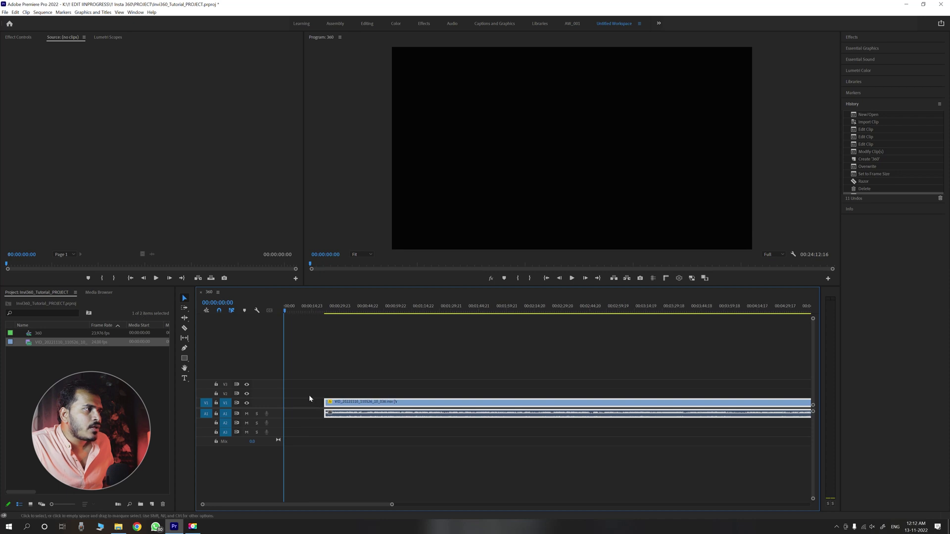
drag(349, 406, 309, 406)
drag(292, 310, 311, 315)
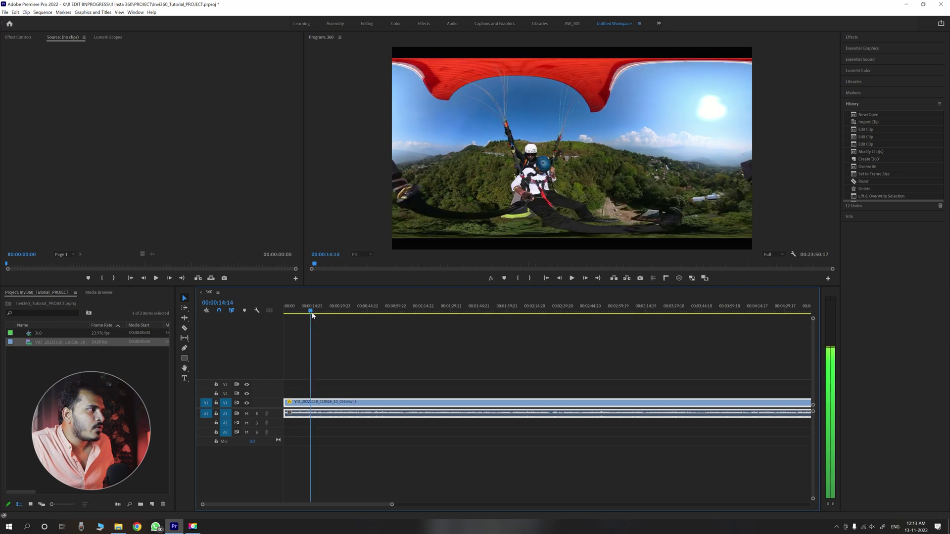
Step: Keep only the first 00:00:14:14 of the clip, delete the remainder, and reselect it
drag(313, 402, 341, 405)
key(Delete)
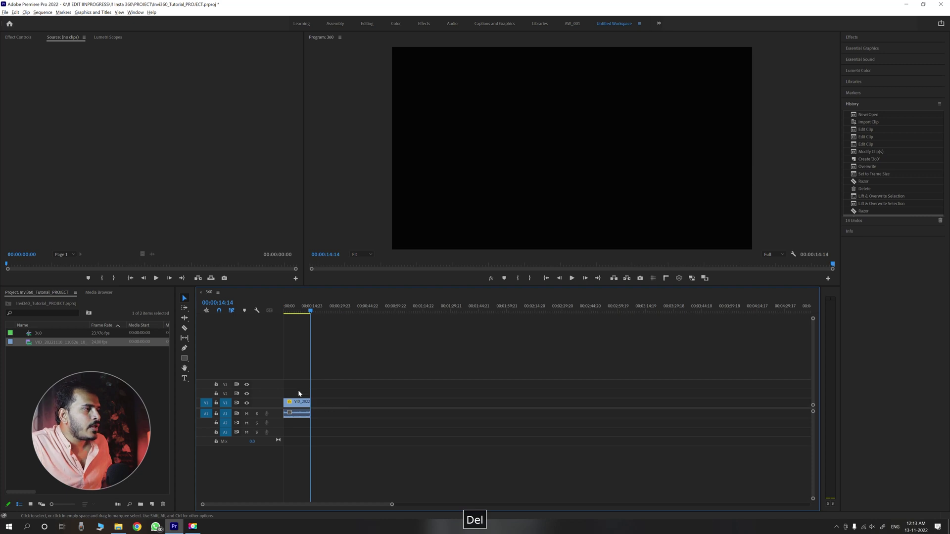
scroll(298, 383, up, 5)
scroll(298, 386, up, 5)
click(399, 309)
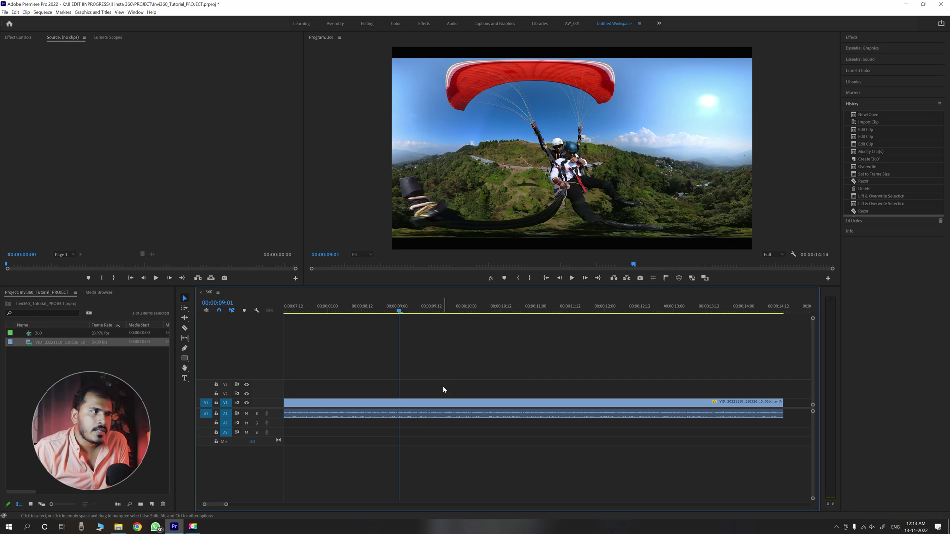
click(443, 403)
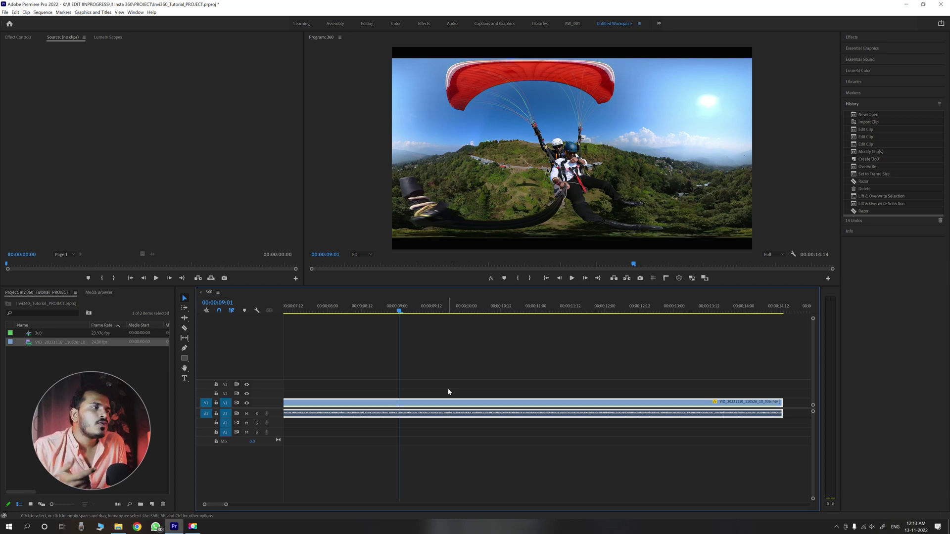
Step: Drag GoPro FX Reframe from Video Effects > GoPro FX onto the paragliding clip on V1
click(867, 37)
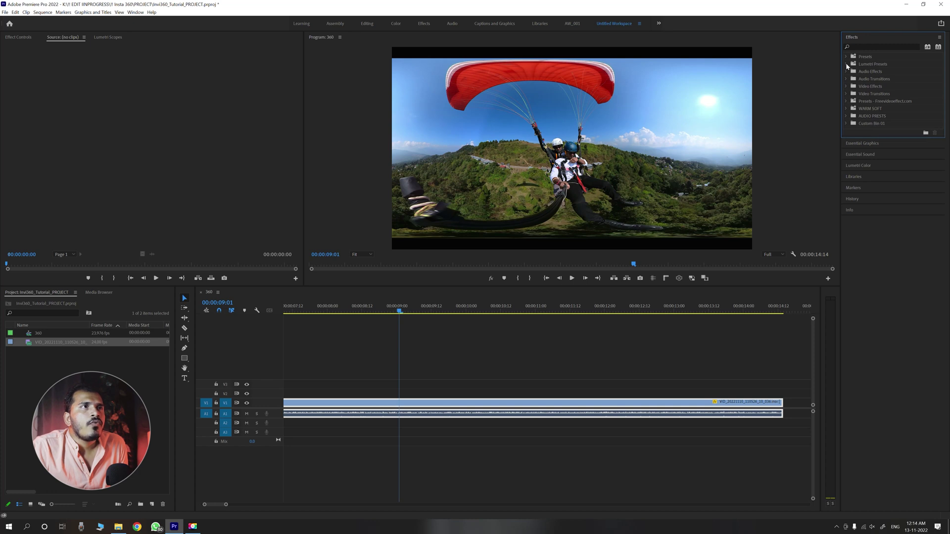
click(846, 86)
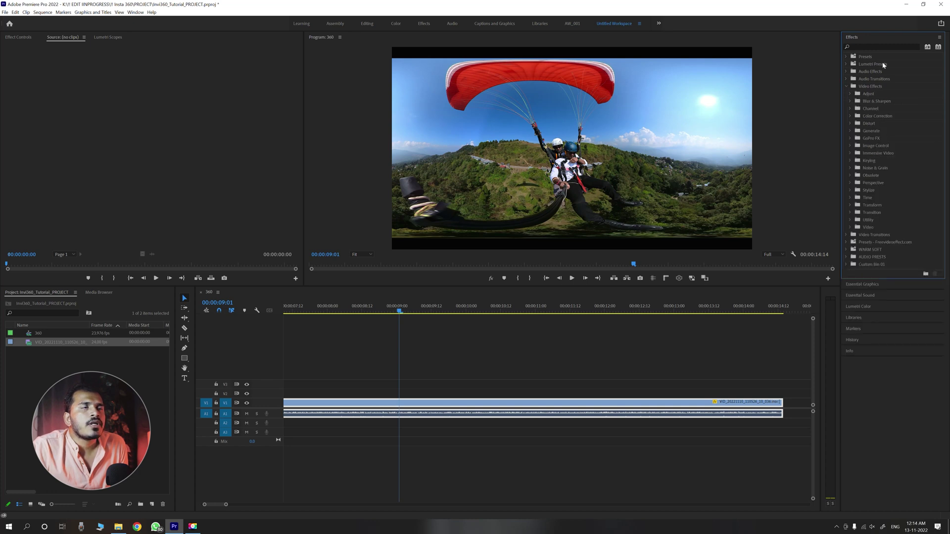
click(865, 141)
click(851, 139)
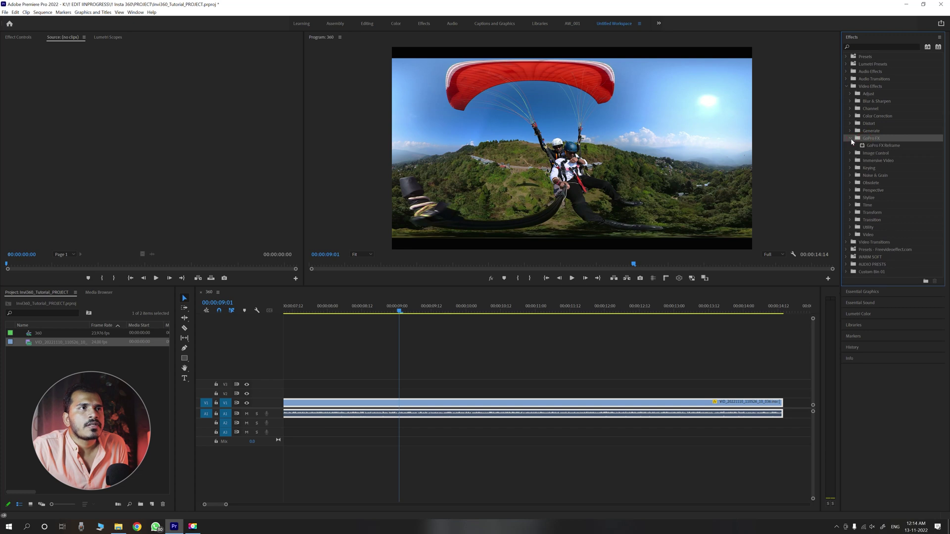
click(864, 146)
drag(717, 238, 398, 402)
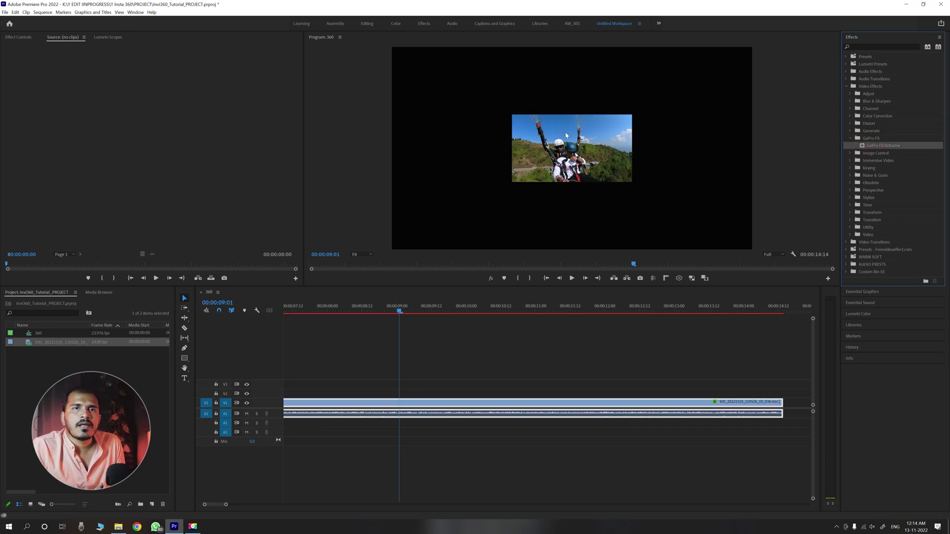
click(369, 405)
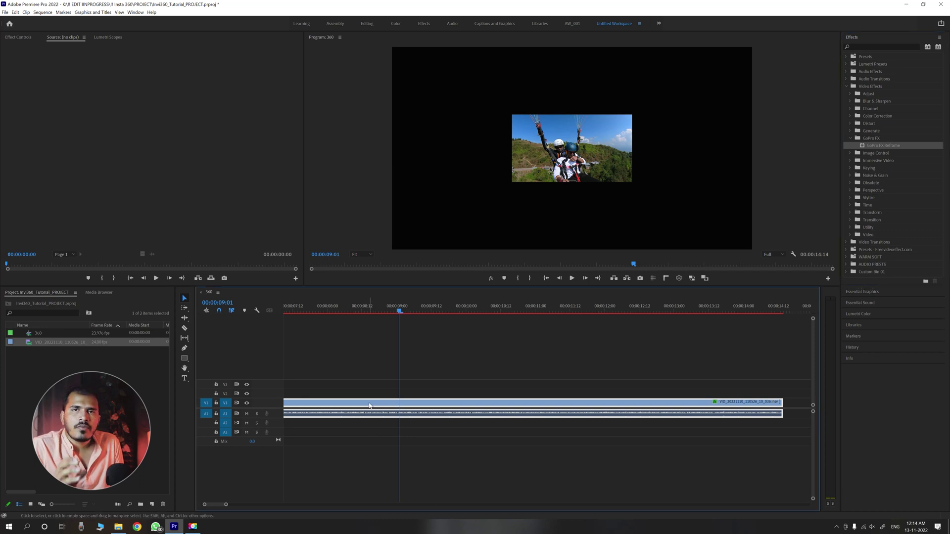
Step: Keep the GoPro FX Reframe projection at GoPro HD 16:9 (1920x1080) so the view fills the frame at Scale 100
click(18, 37)
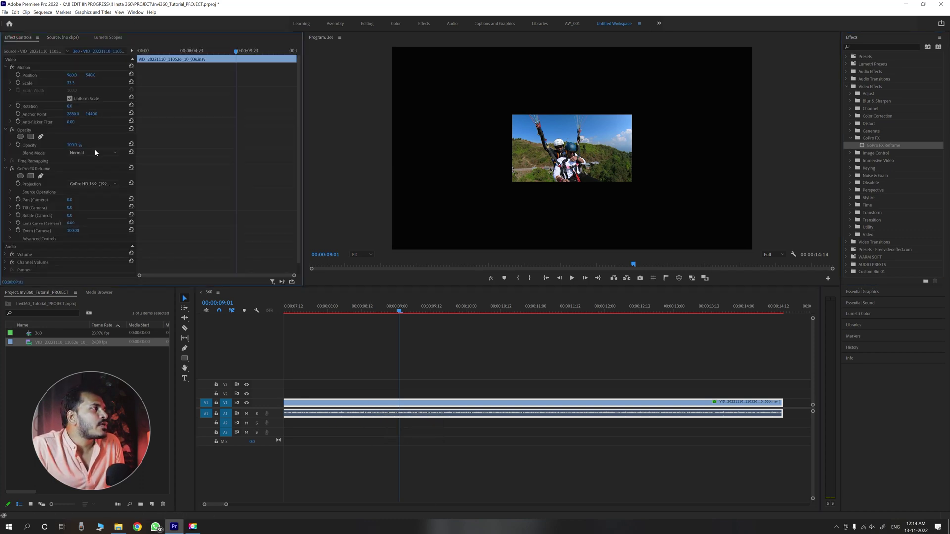
click(36, 169)
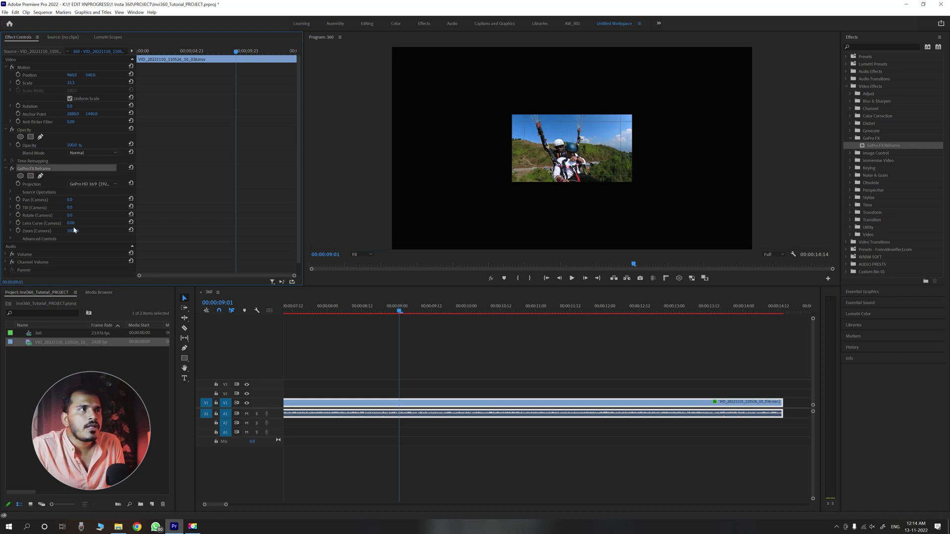
click(85, 183)
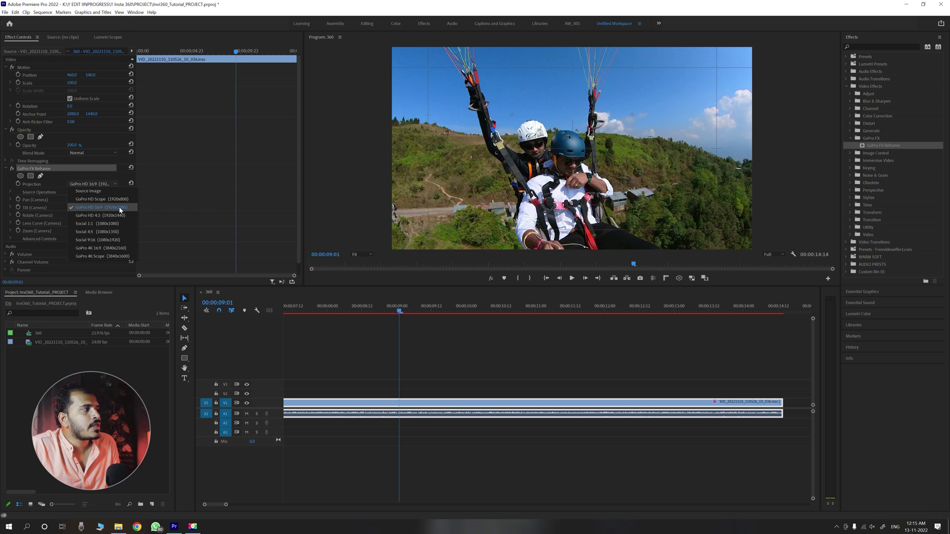
click(118, 207)
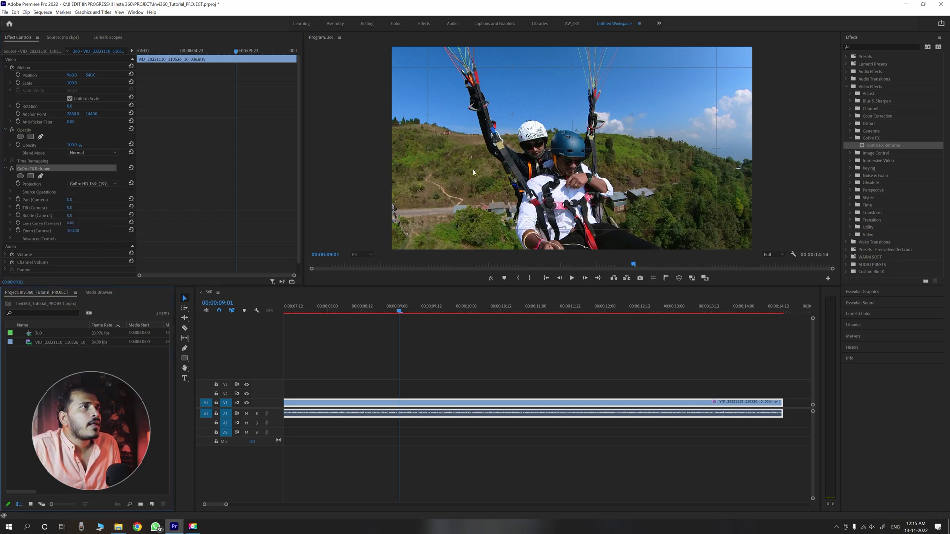
Step: Preview the clip backwards from 8 seconds, then return the playhead to 00:00:00:00
click(544, 402)
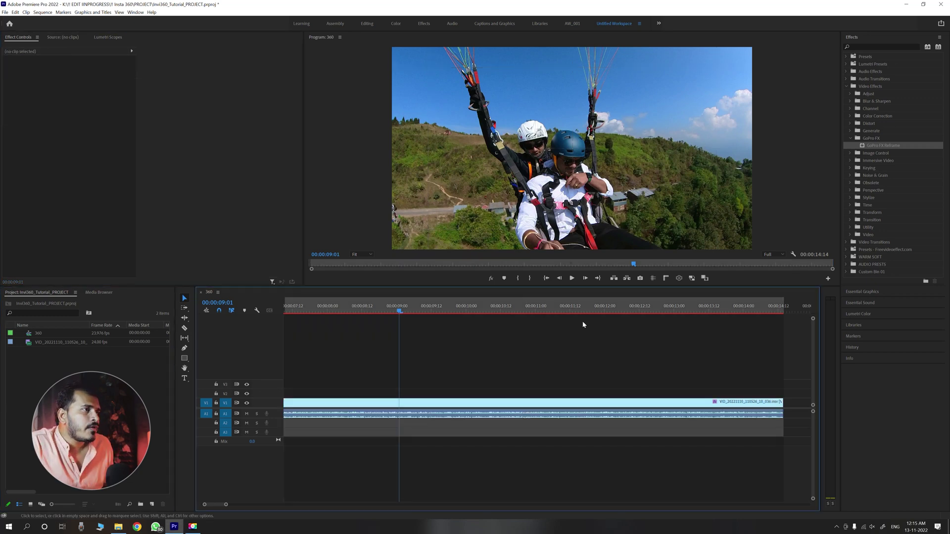
click(330, 310)
key(j)
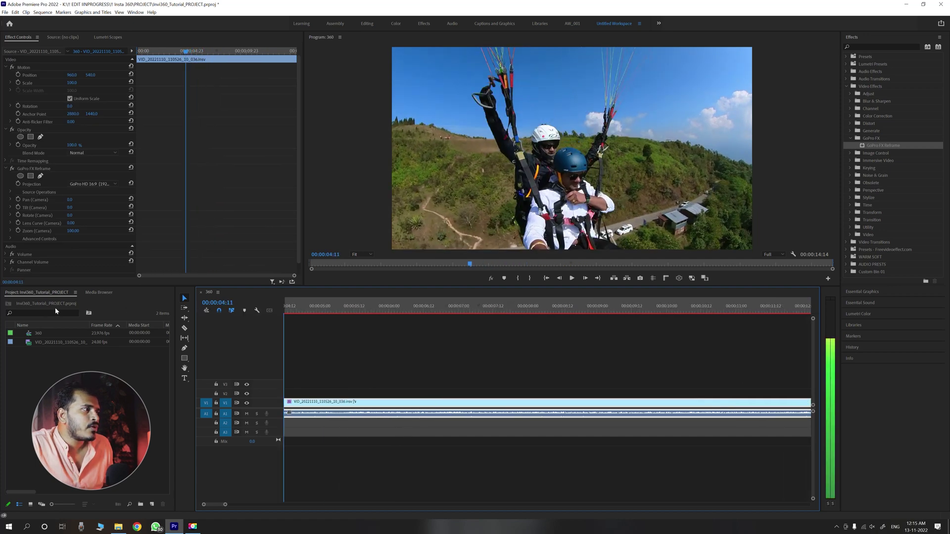
key(Home)
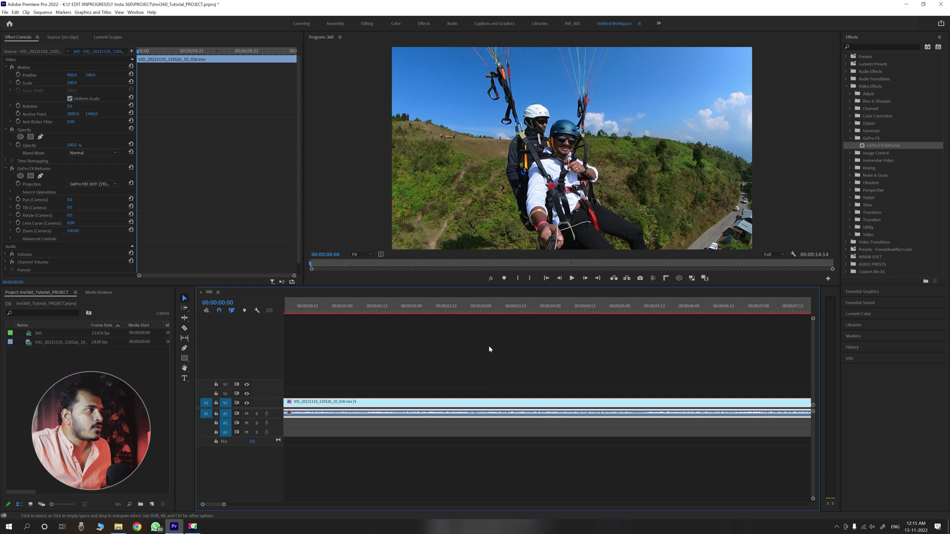
click(65, 355)
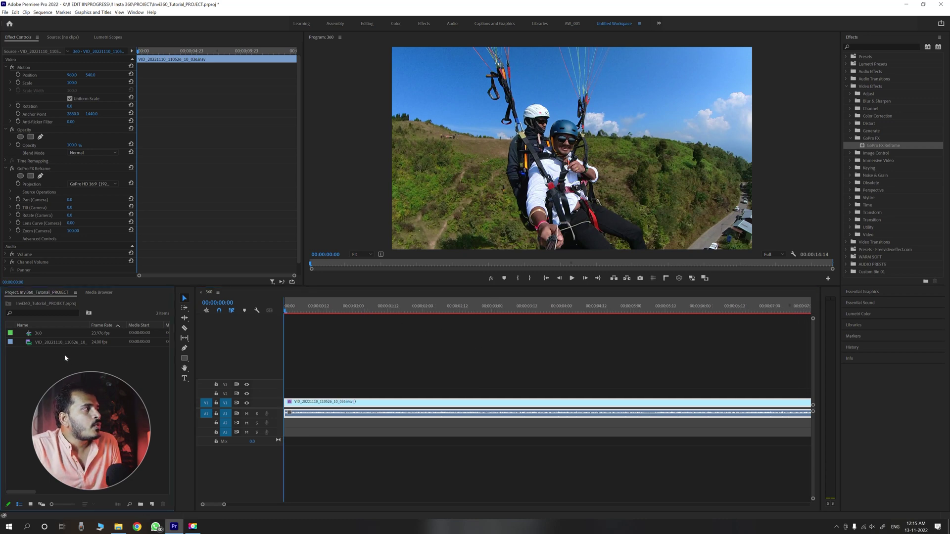
Step: Enable keyframing for Reframe Zoom, Lens Curve, Rotate, Tilt and Pan at the first frame
click(35, 169)
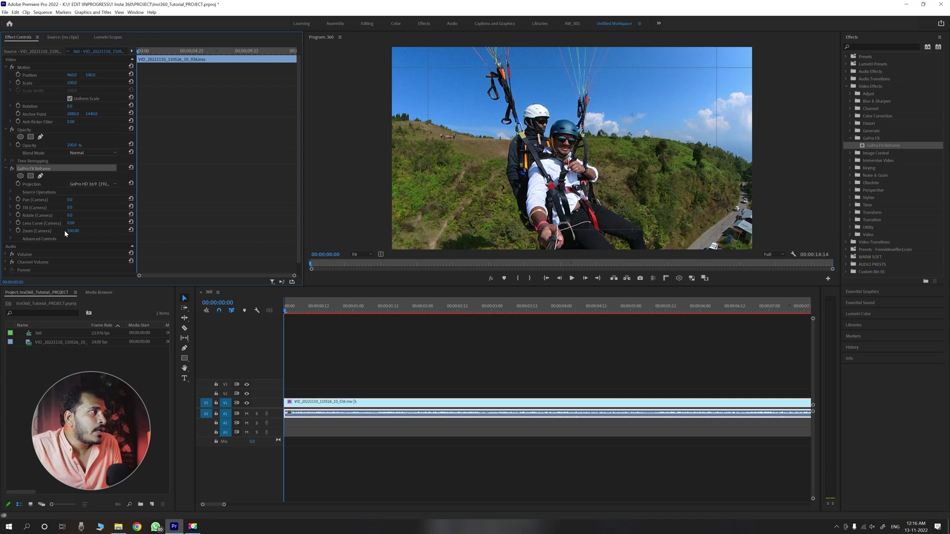
click(18, 231)
click(18, 223)
click(17, 215)
click(17, 207)
click(18, 200)
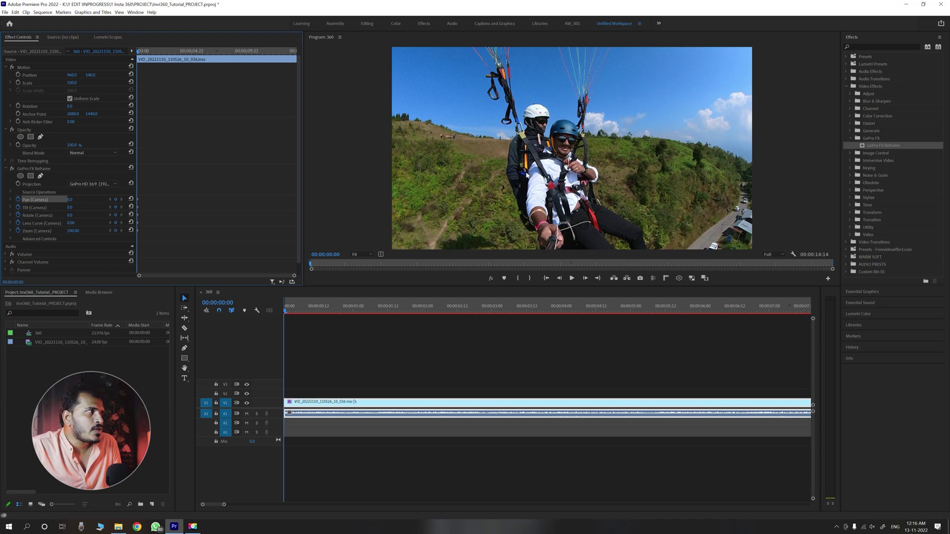
Step: Set the Reframe camera zoom to 46 and play back the sequence to check it
drag(73, 230, 32, 231)
drag(72, 231, 86, 230)
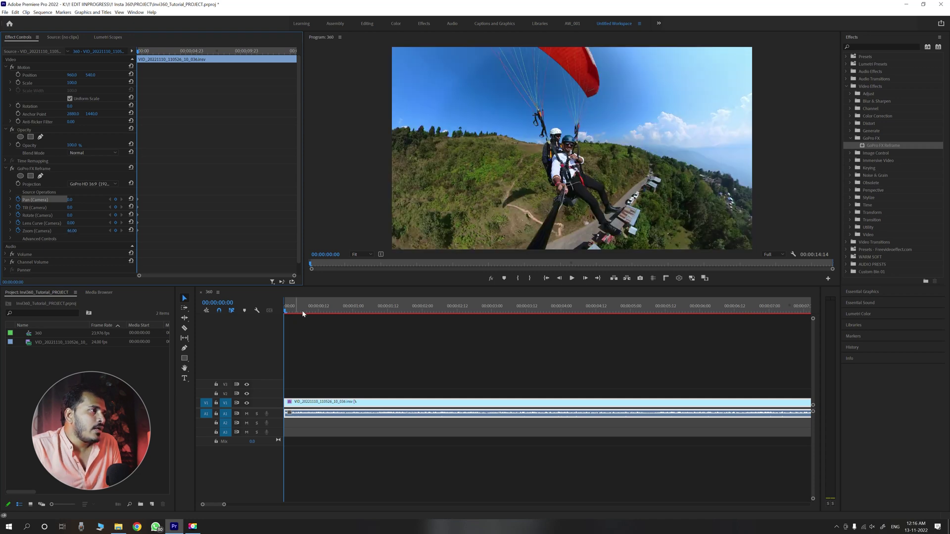
click(572, 279)
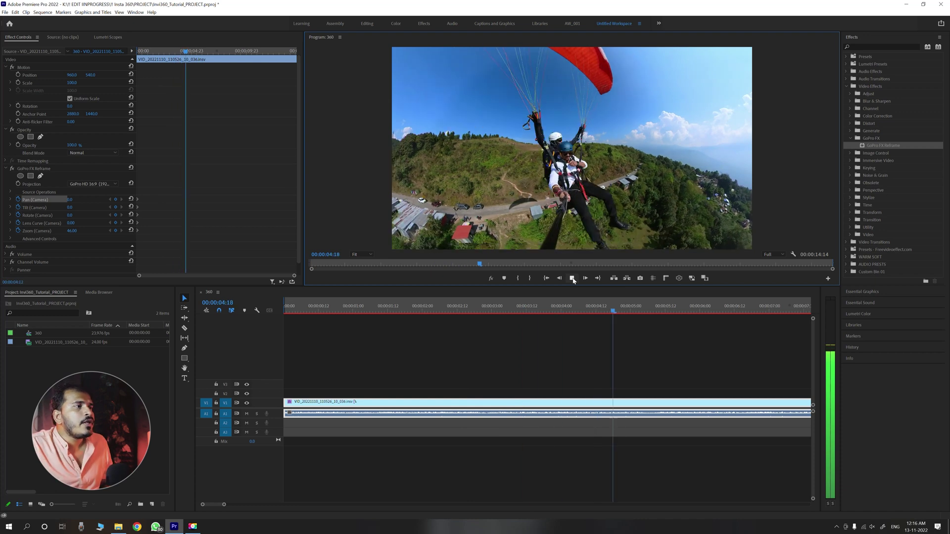
key(space)
Step: At 00:00:04:05, pan the camera to 63° and beyond toward the hills, then render previews
click(575, 309)
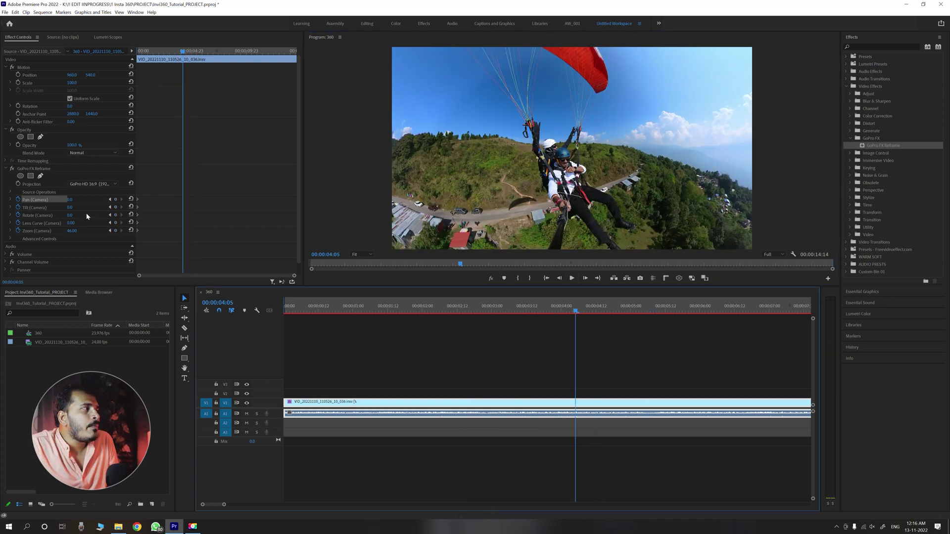
text(63)
key(Return)
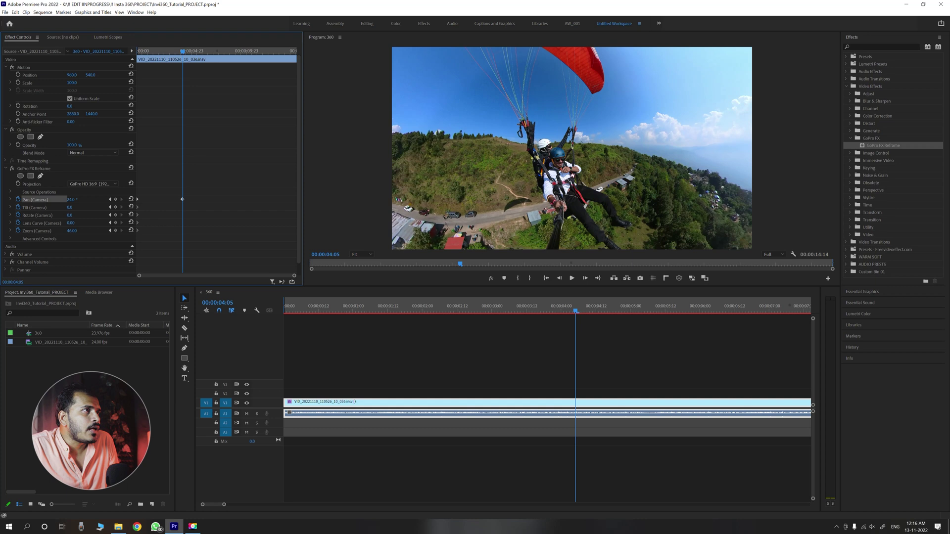
drag(71, 199, 146, 199)
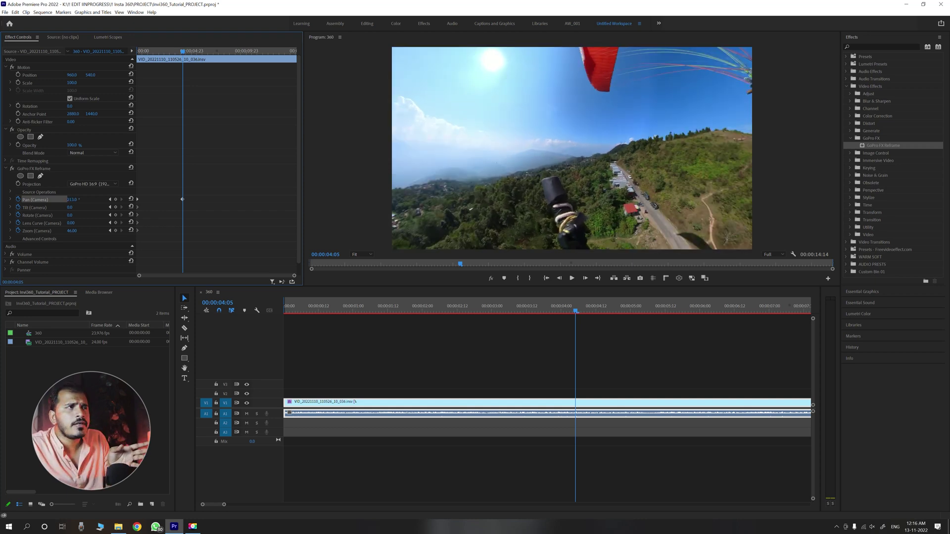
mouse_move(74, 200)
mouse_down()
mouse_move(92, 199)
mouse_move(74, 199)
mouse_move(106, 215)
mouse_move(64, 215)
mouse_move(78, 208)
mouse_up()
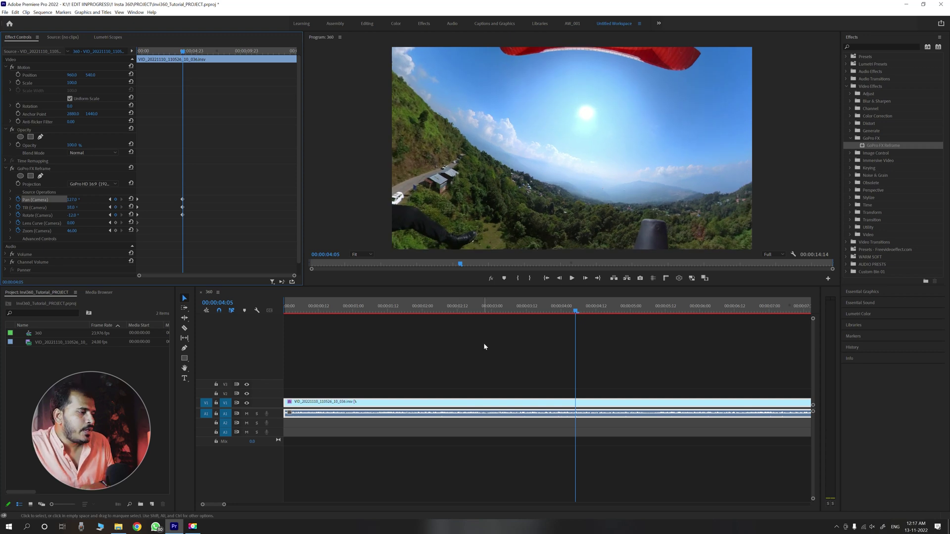
key(Return)
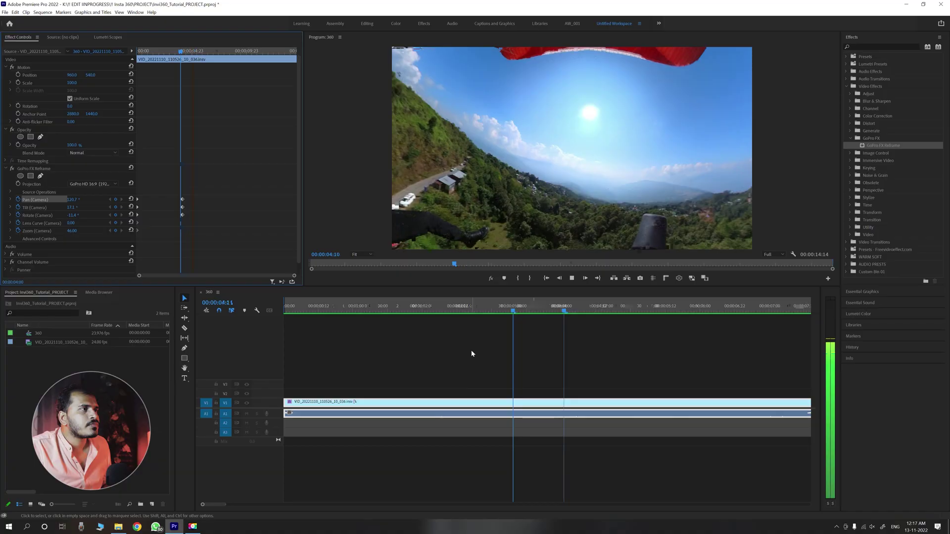
Step: Play back the sequence and stop with the playhead at 00:00:10:01
key(minus)
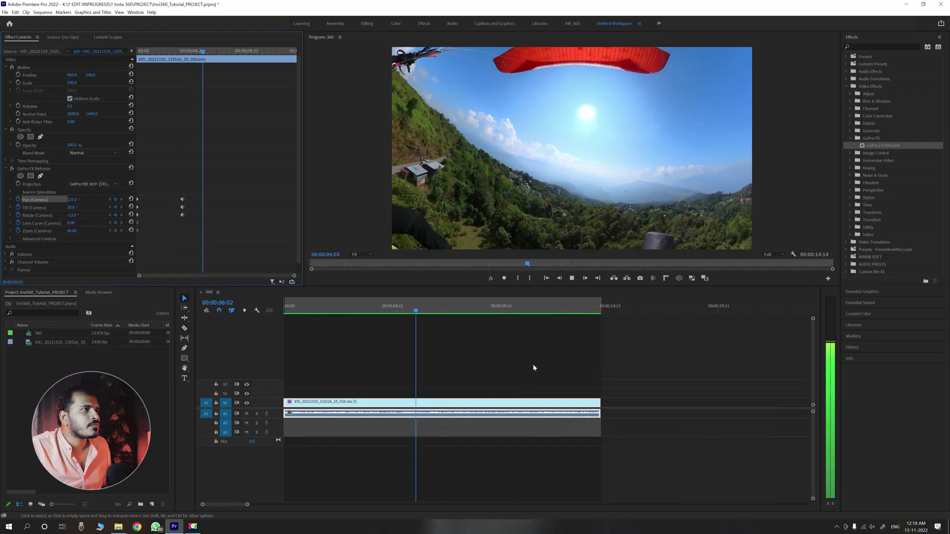
click(316, 361)
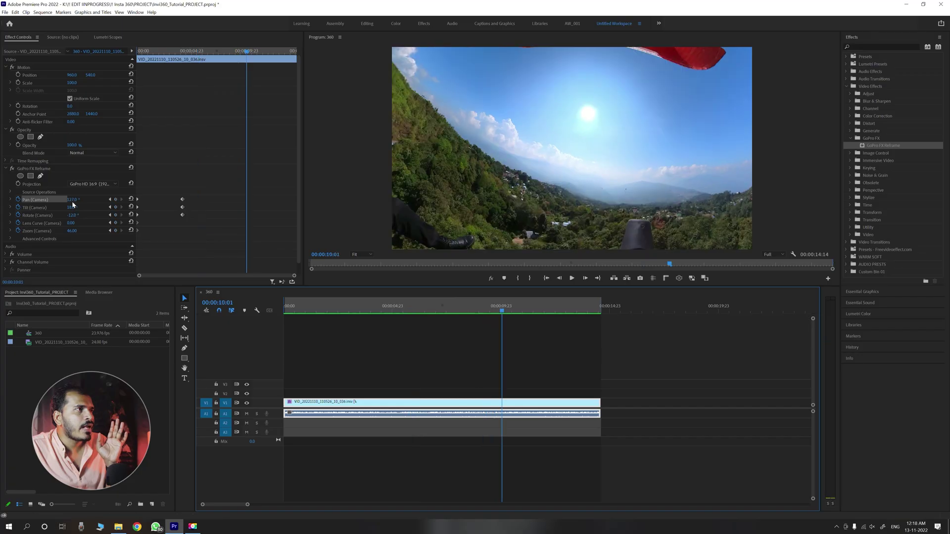
Step: At 00:00:10:01, re-aim the reframed view onto the paragliders by dragging in the Program monitor
drag(72, 200, 76, 200)
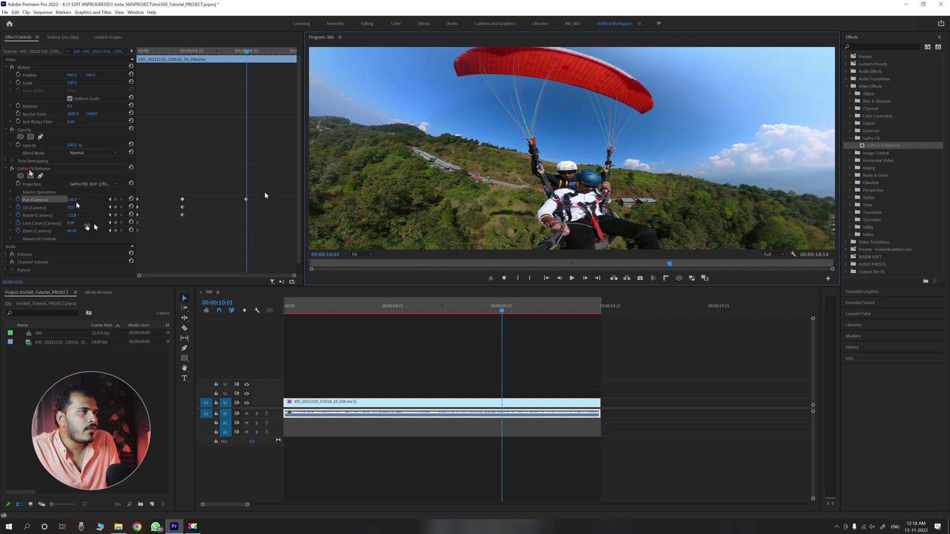
click(34, 168)
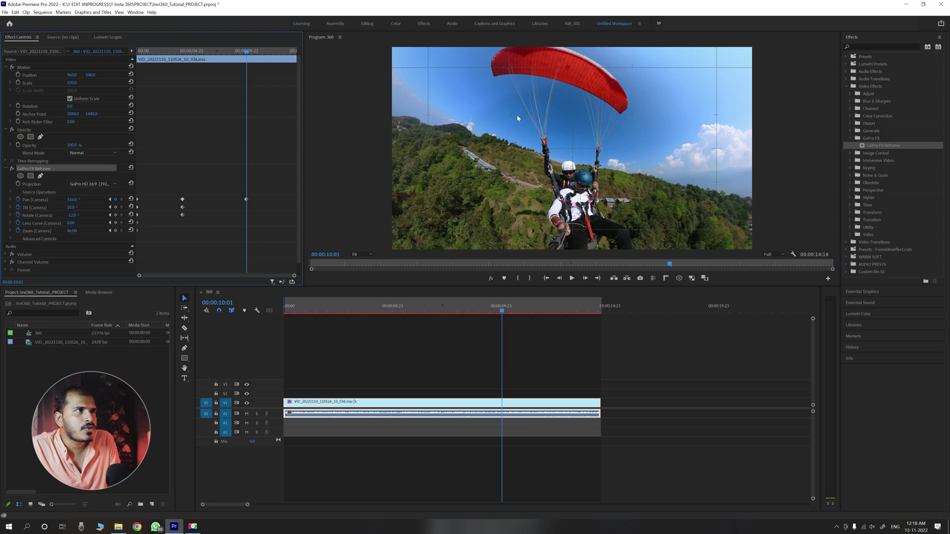
drag(627, 164, 576, 170)
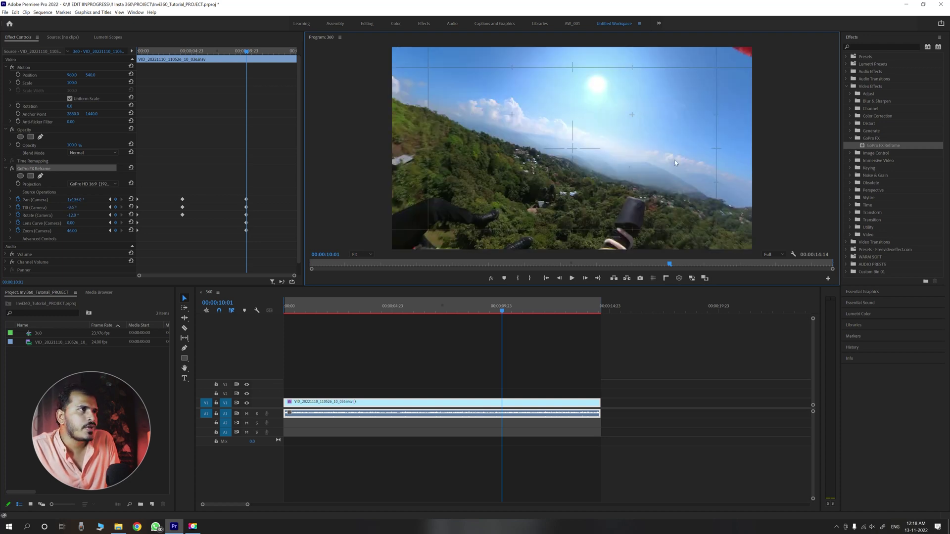
drag(675, 163, 602, 170)
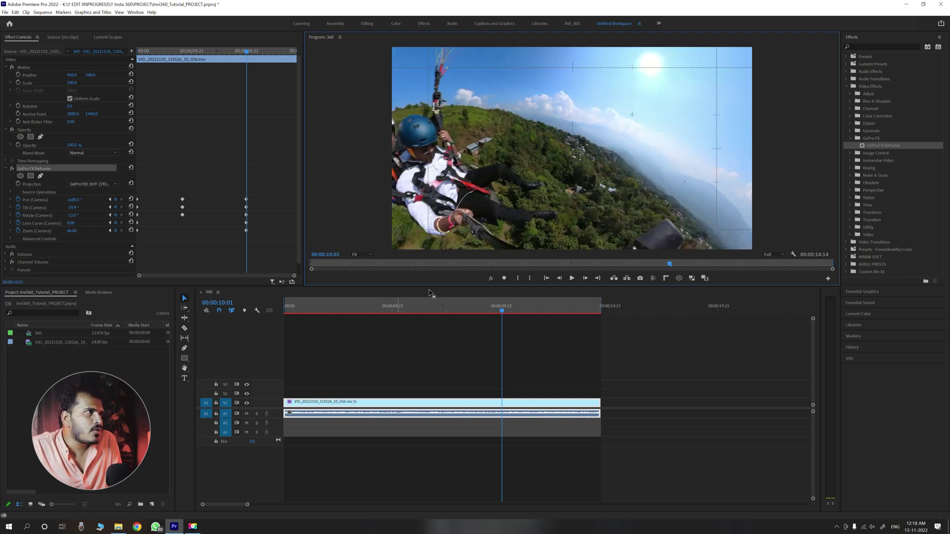
drag(481, 198, 496, 198)
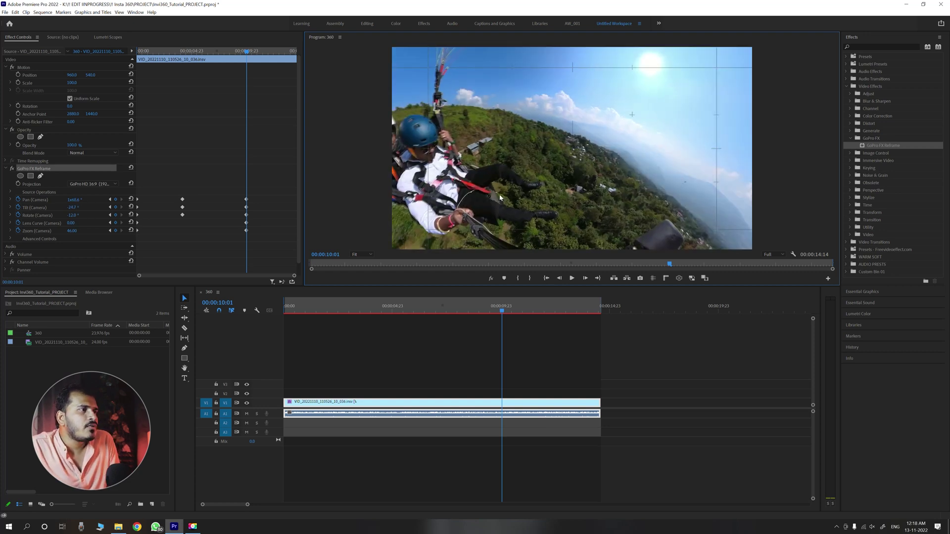
Step: At 00:00:13:10, nudge the framing toward sky and hills, then step a few frames forward
click(575, 309)
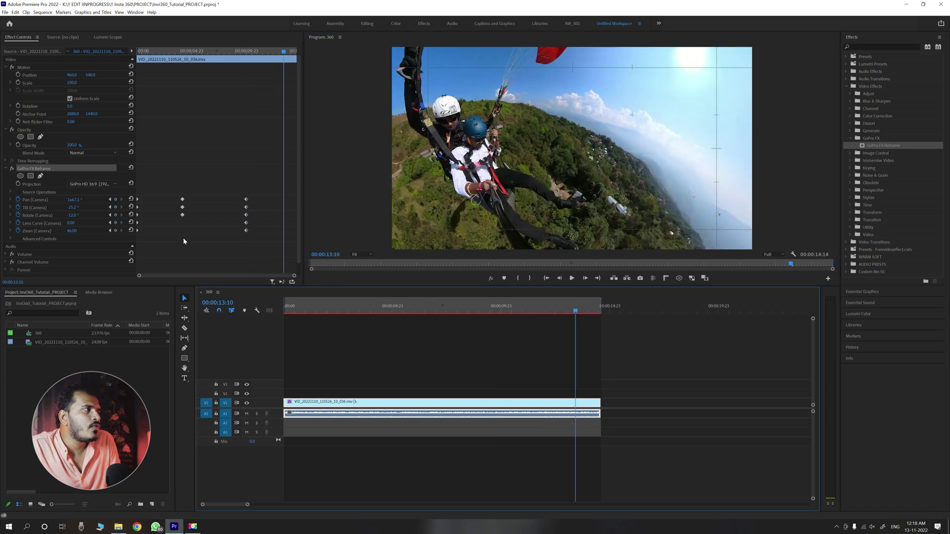
drag(589, 163, 609, 130)
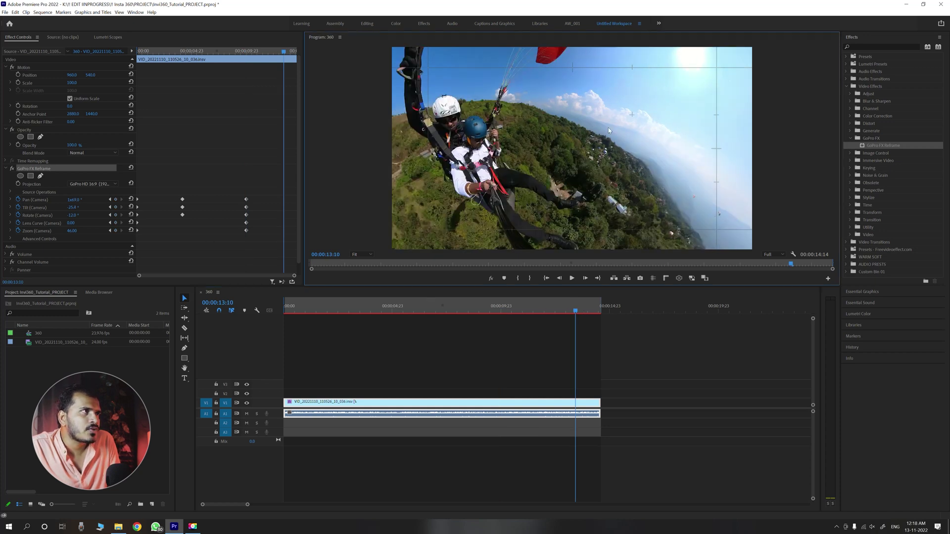
key(Right)
key(Right)
key(Right)
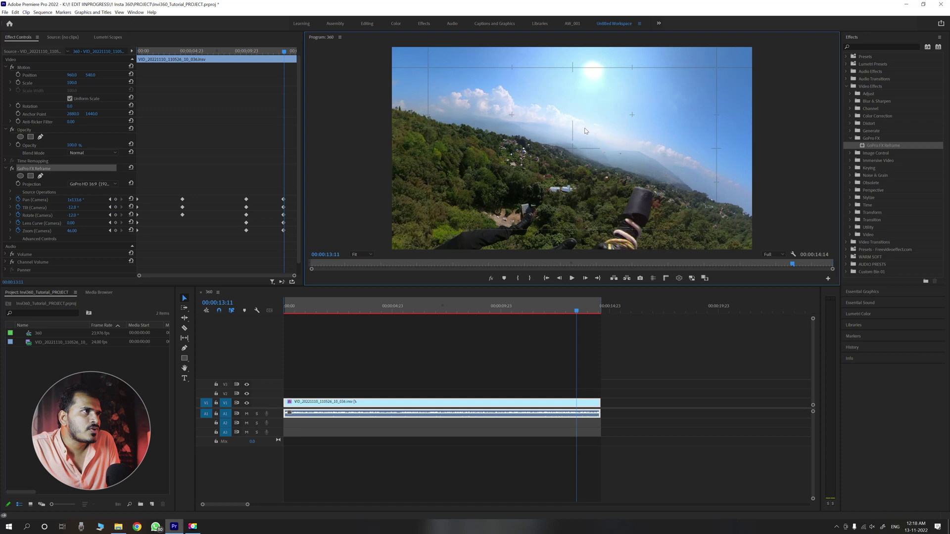
key(Right)
key(Right)
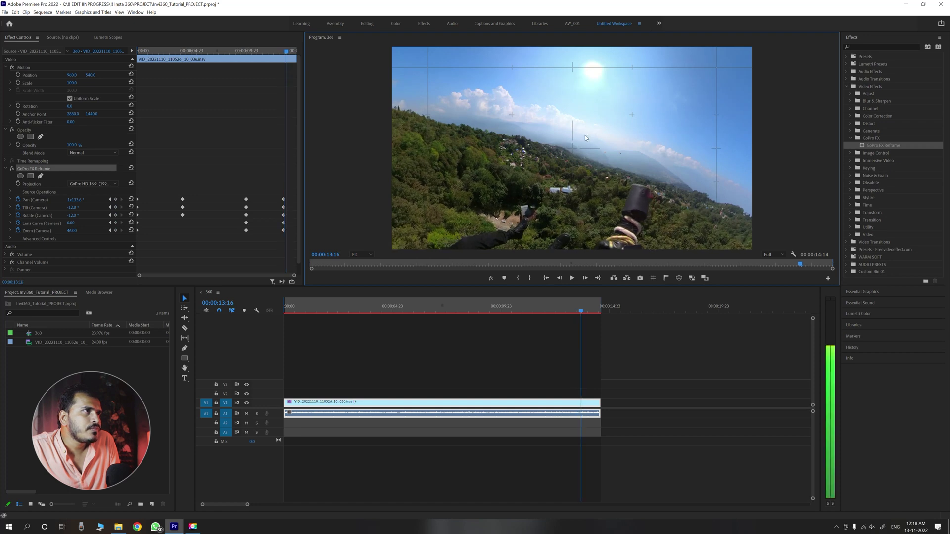
Step: Tilt the view past 180° to about 236°, flipping over the red canopy to the upside-down pilots
drag(583, 176, 573, 210)
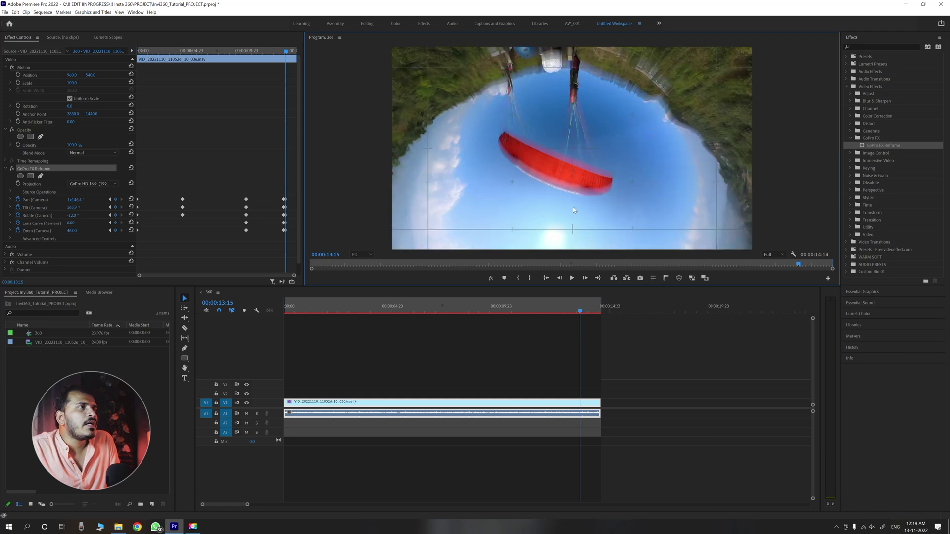
drag(585, 133, 597, 171)
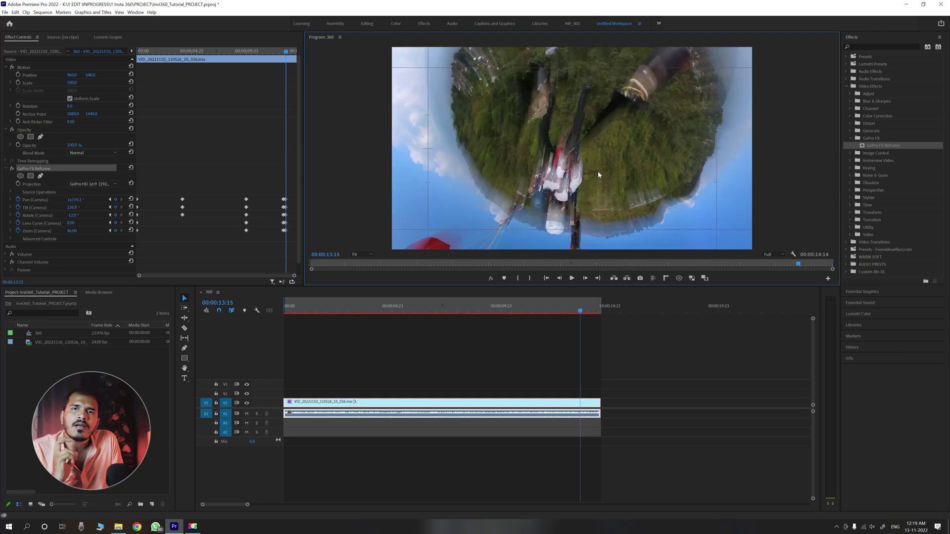